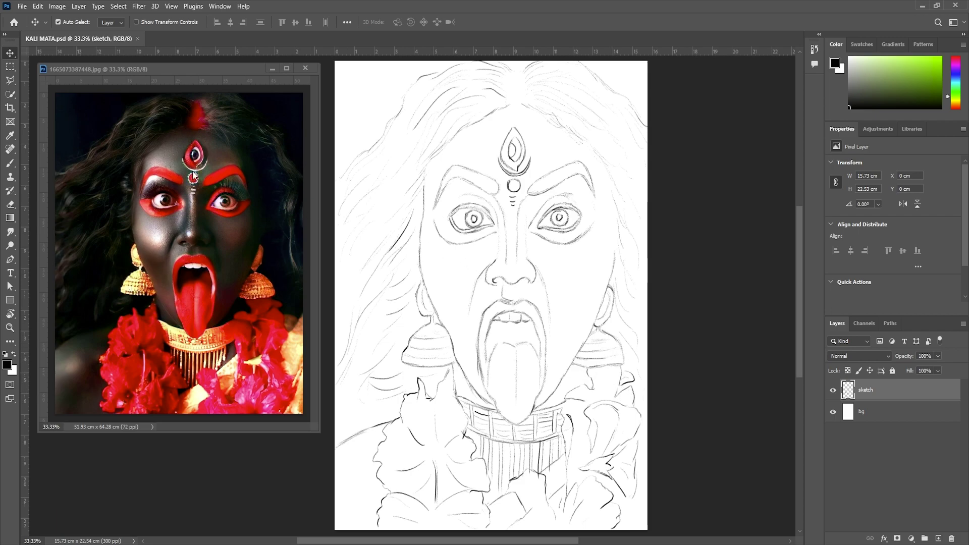
Step: In the KALI MATA sketch, add a new layer named 'face base' directly above bg
left_click_drag(180, 69, 186, 69)
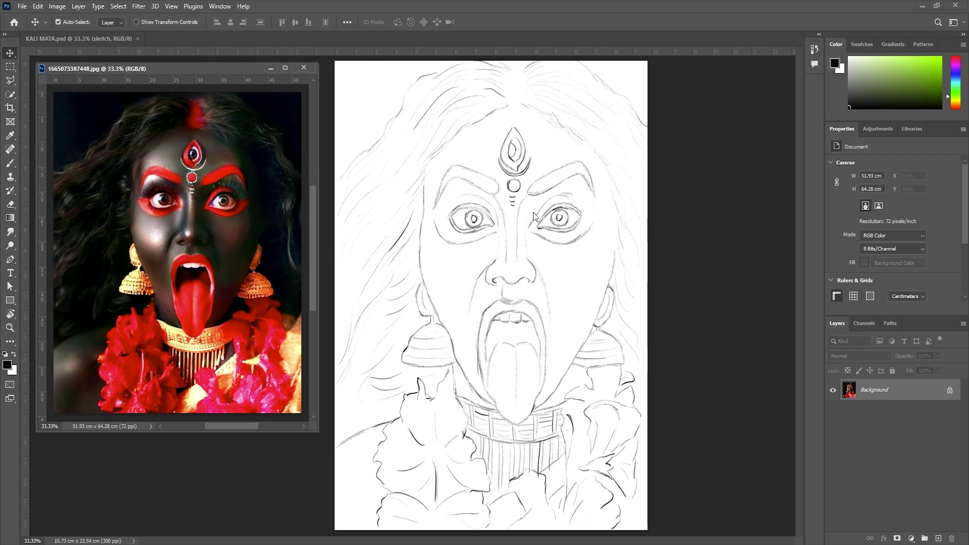
left_click(703, 380)
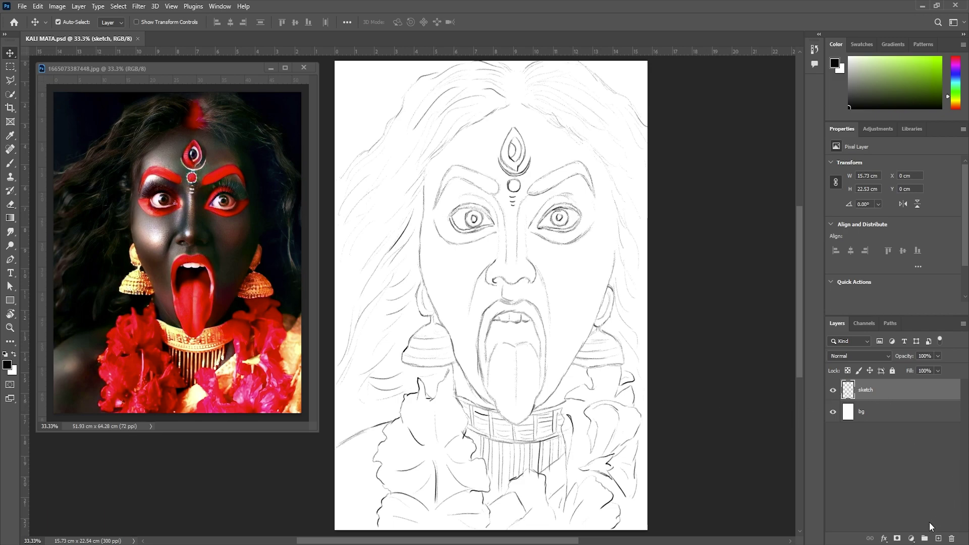
left_click(890, 413)
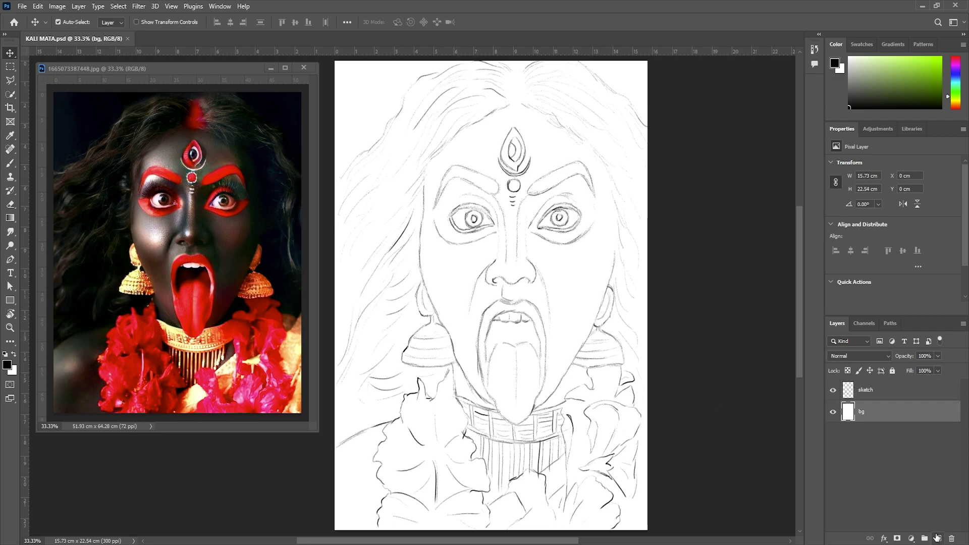
left_click(936, 539)
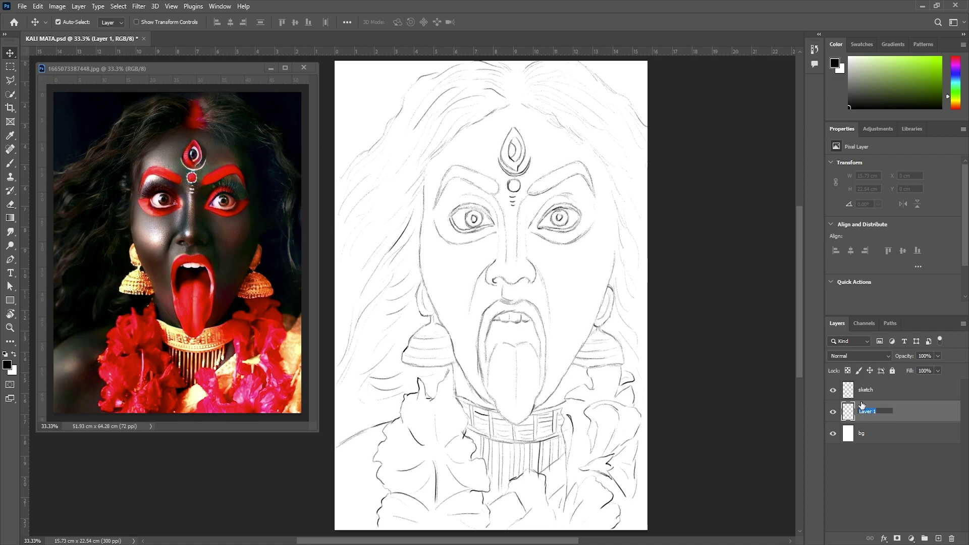
type("face base")
key("Return")
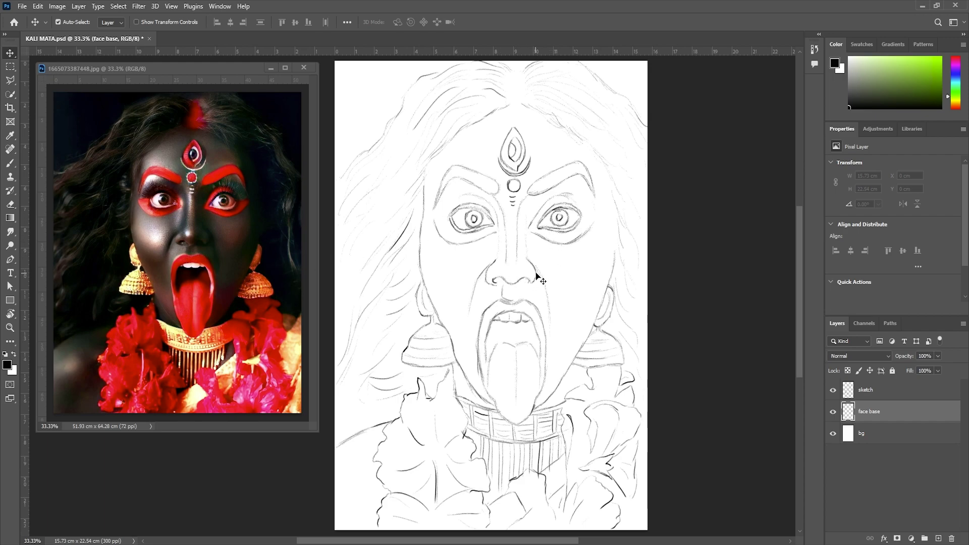
Step: Select a Hard Round brush at 100% opacity and flow, with a grey-green skin base colour
left_click(11, 165)
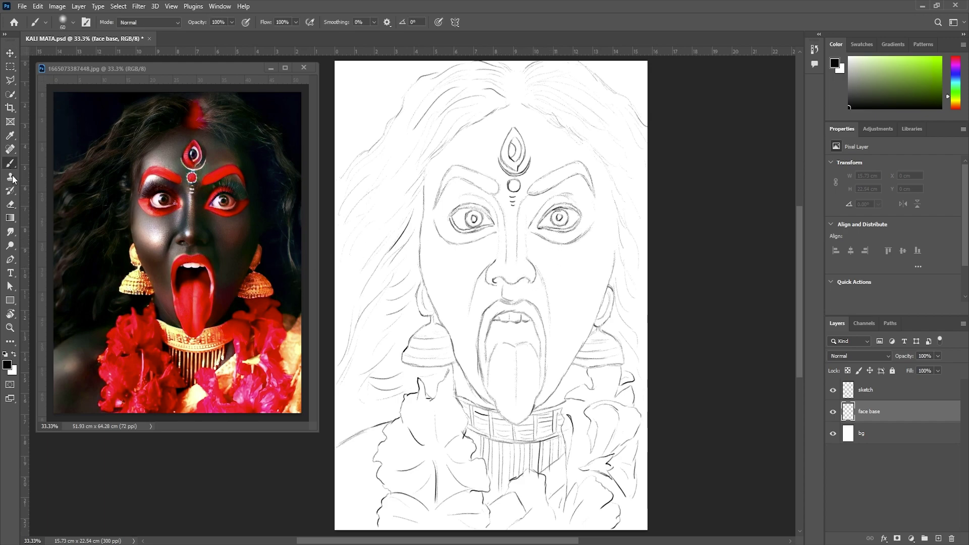
left_click(71, 24)
left_click(88, 191)
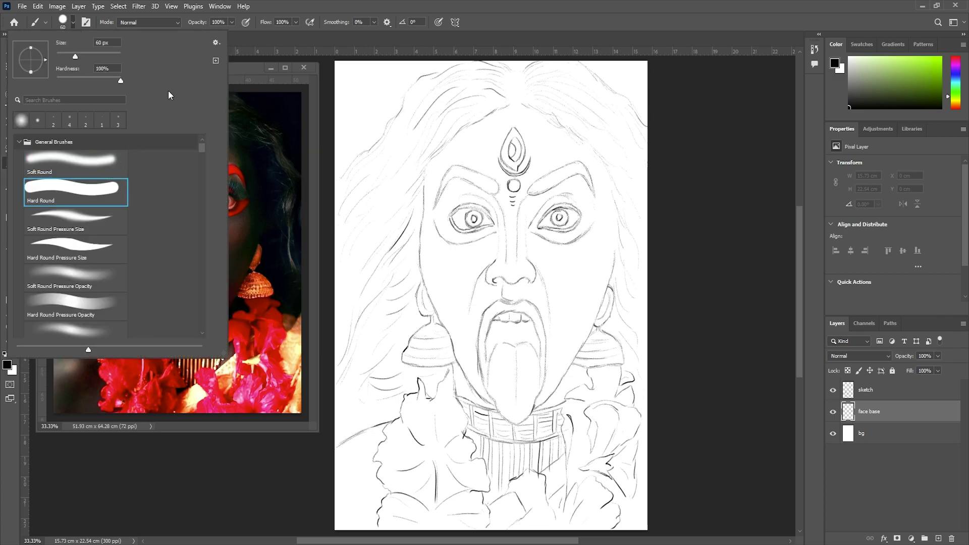
left_click(285, 5)
left_click(231, 22)
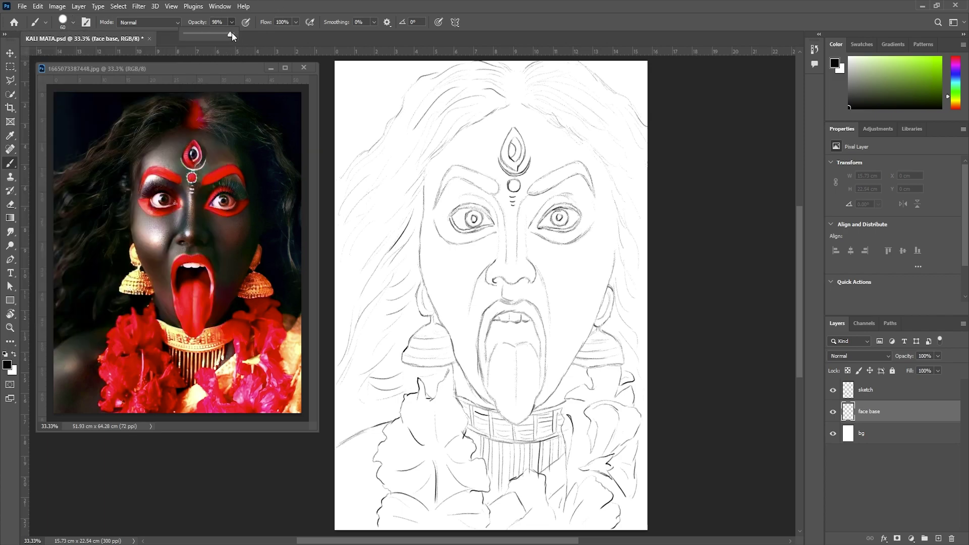
left_click(296, 22)
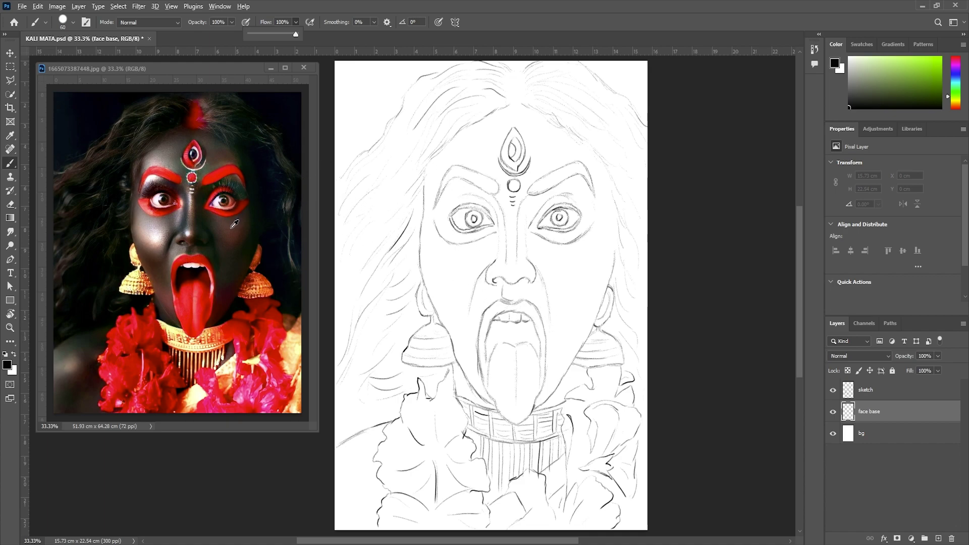
left_click(180, 159, "alt")
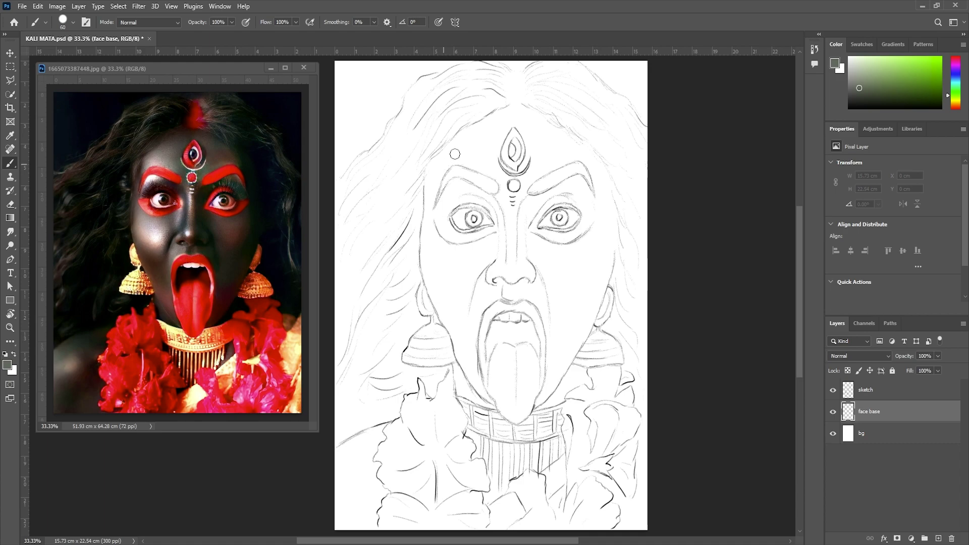
Step: Outline the face in grey-green from the forehead down both sides to the chin and jaw
left_click_drag(455, 154, 435, 165)
mouse_move(462, 137)
left_mouse_down()
mouse_move(476, 129)
mouse_move(598, 295)
left_mouse_up()
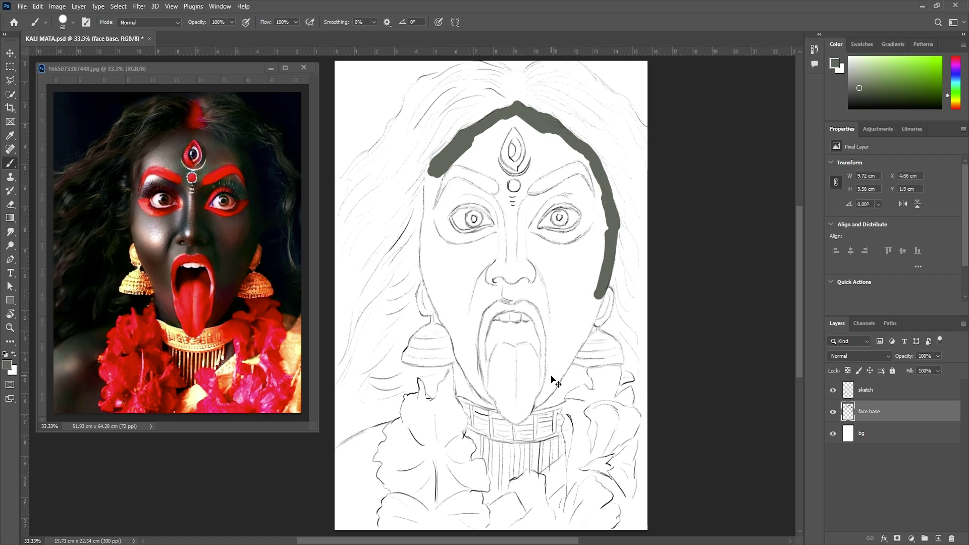
left_click_drag(529, 403, 598, 297)
left_click_drag(432, 172, 461, 353)
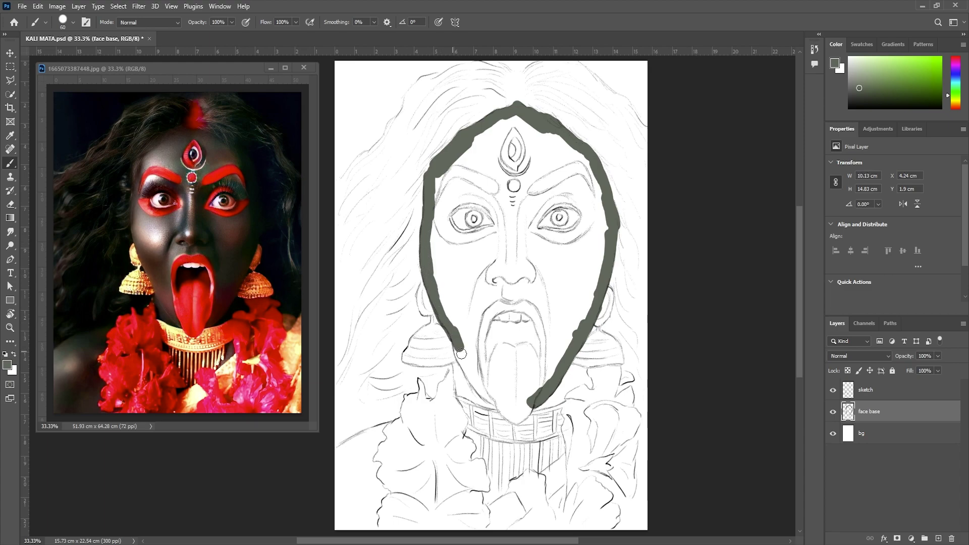
key("ctrl+z")
left_click_drag(424, 245, 505, 404)
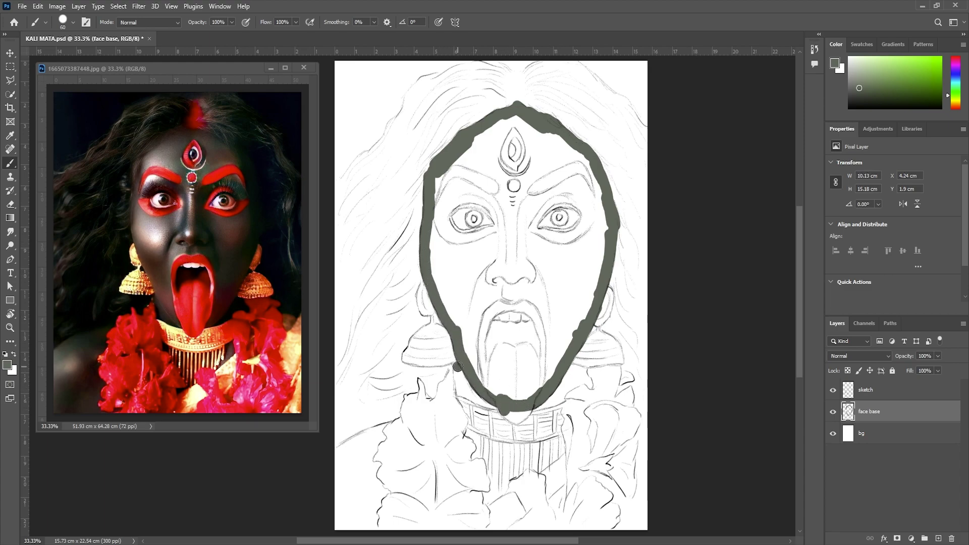
left_click_drag(458, 367, 561, 392)
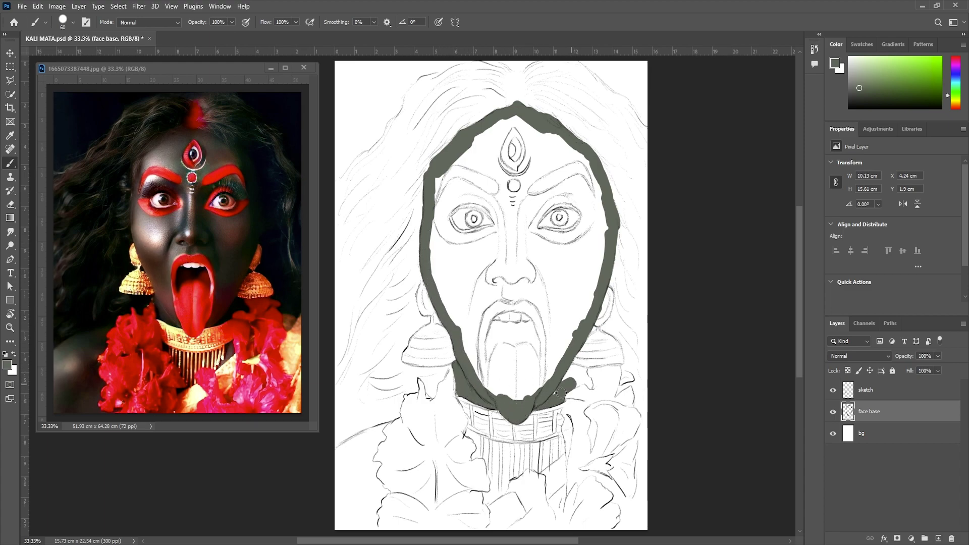
Step: Fill the face interior, neck and lower-left collar area with grey-green
mouse_move(477, 202)
left_mouse_down()
mouse_move(510, 151)
mouse_move(590, 192)
mouse_move(450, 201)
mouse_move(520, 227)
mouse_move(580, 303)
mouse_move(484, 363)
mouse_move(533, 356)
mouse_move(494, 398)
left_mouse_up()
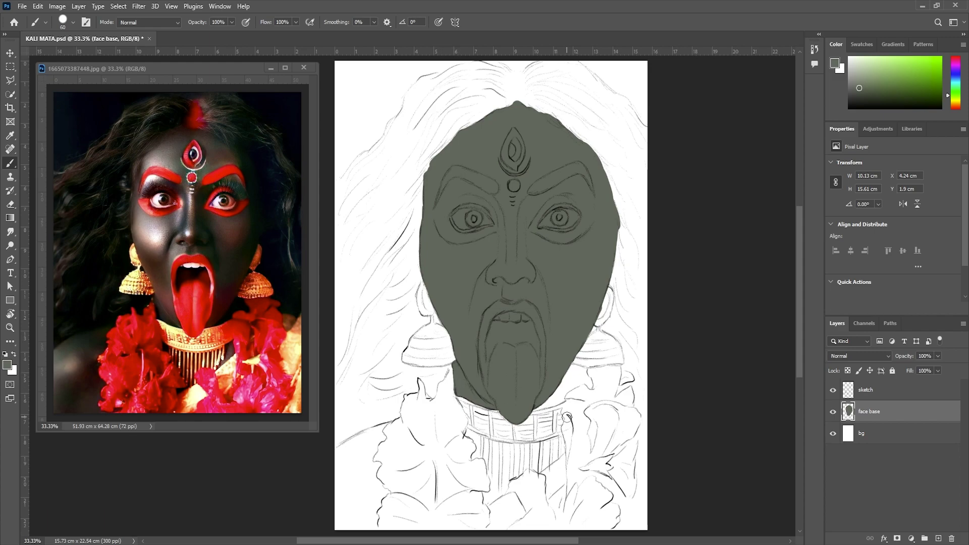
key("bracketleft")
key("bracketleft")
key("bracketleft")
mouse_move(578, 355)
left_mouse_down()
mouse_move(588, 381)
mouse_move(550, 401)
left_mouse_up()
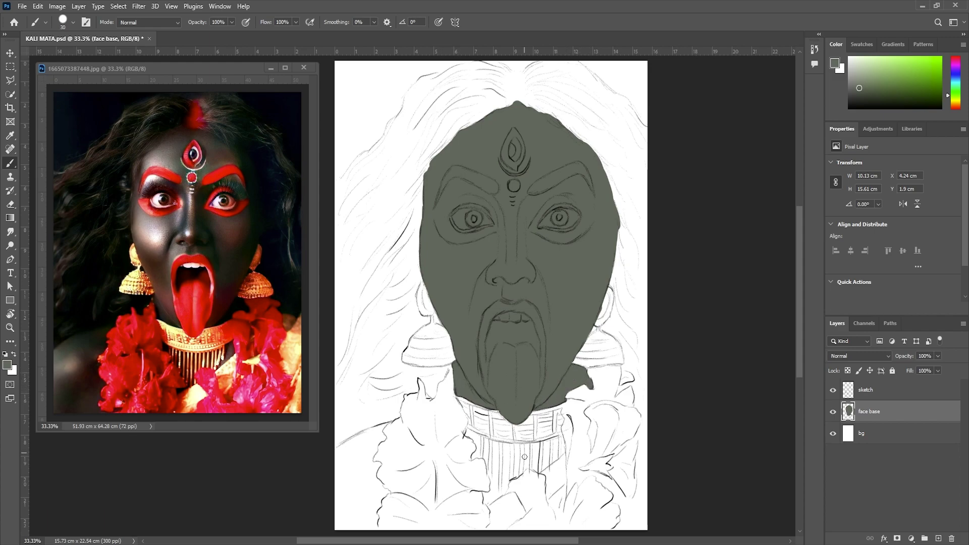
mouse_move(479, 409)
left_mouse_down()
mouse_move(475, 444)
mouse_move(488, 505)
mouse_move(561, 413)
mouse_move(485, 419)
mouse_move(497, 484)
mouse_move(525, 460)
left_mouse_up()
key("bracketright")
key("bracketright")
mouse_move(335, 454)
left_mouse_down()
mouse_move(360, 435)
mouse_move(383, 438)
mouse_move(371, 472)
mouse_move(376, 517)
mouse_move(354, 479)
mouse_move(346, 542)
left_mouse_up()
key("bracketleft")
key("bracketleft")
key("bracketleft")
key("bracketright")
key("bracketright")
key("bracketright")
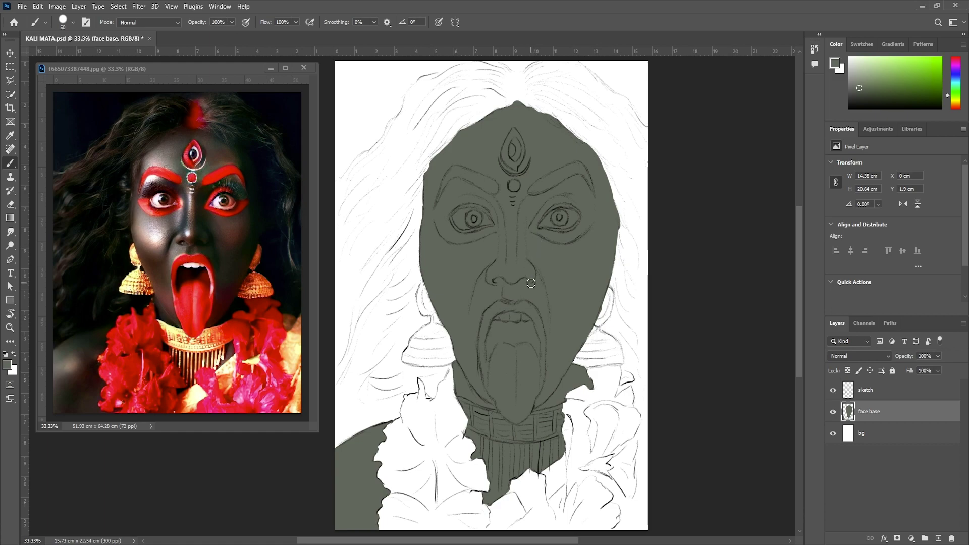
Step: Add a new layer above face base and name it 'sdaw'
left_click(940, 539)
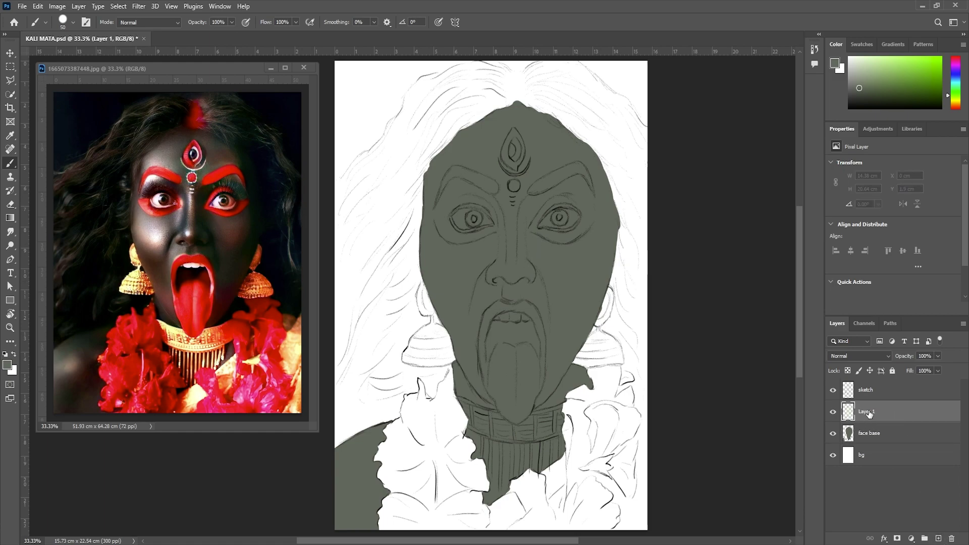
double_click(867, 413)
type("sdaw")
key("Return")
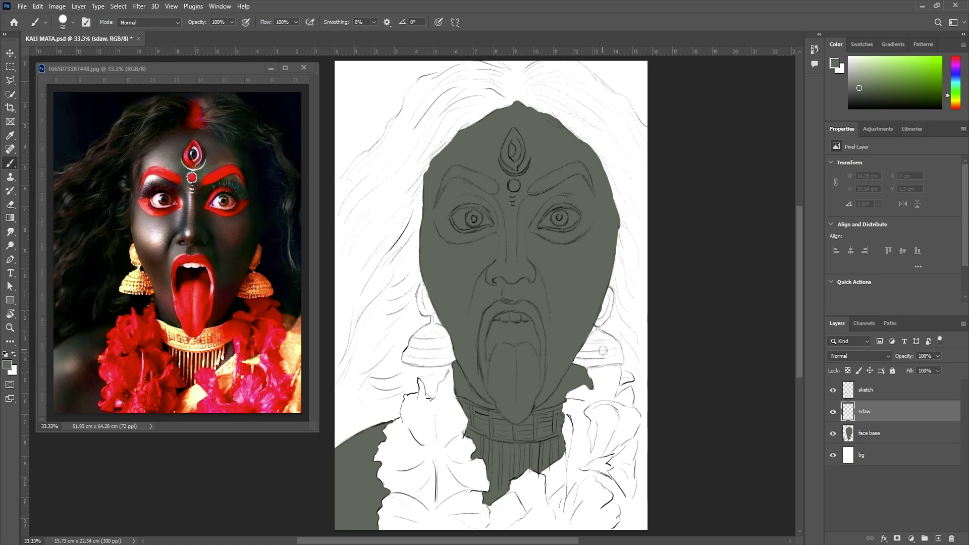
Step: Switch the brush to the Soft Round preset
scroll(557, 352, "right", 3)
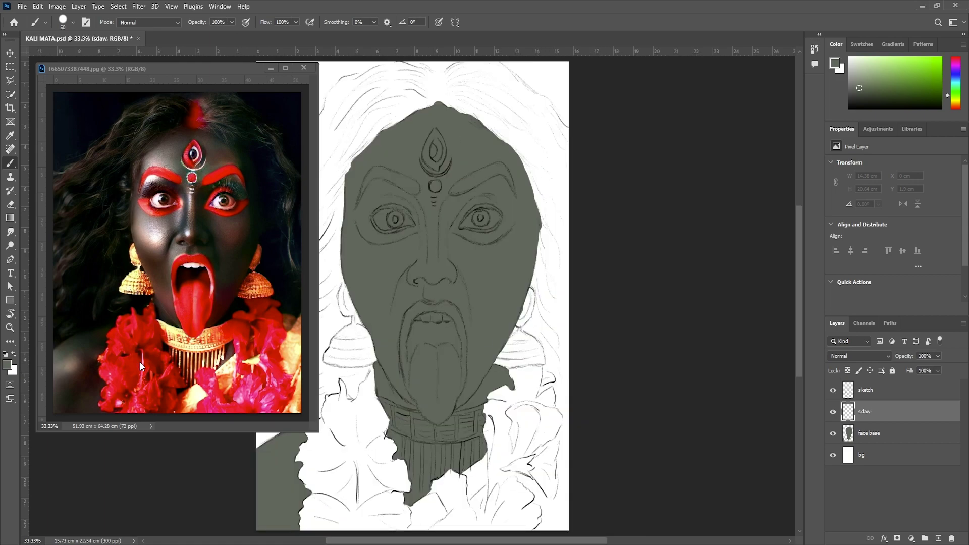
left_click(71, 23)
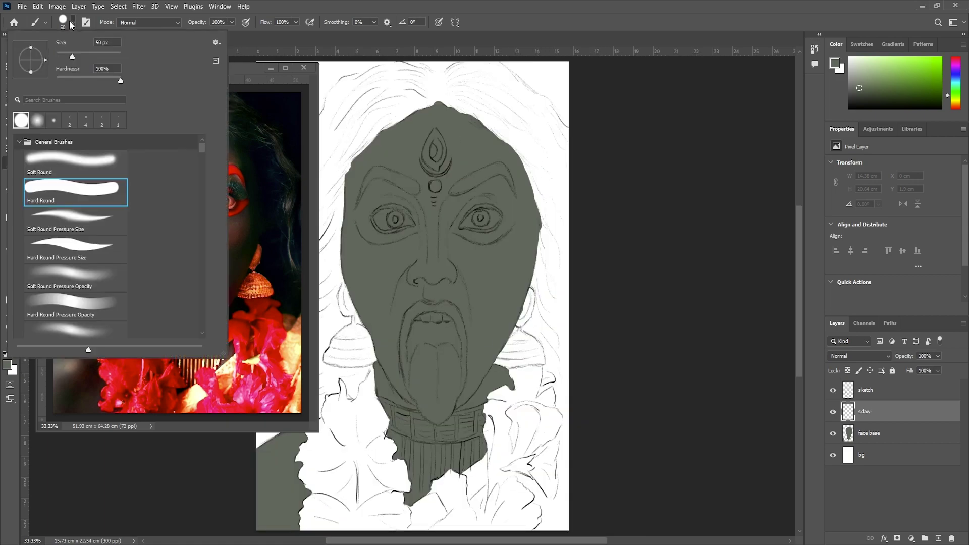
left_click(99, 161)
Step: Set brush opacity to 45% and flow to 46%, and sample a near-black shadow from the reference
left_click(290, 11)
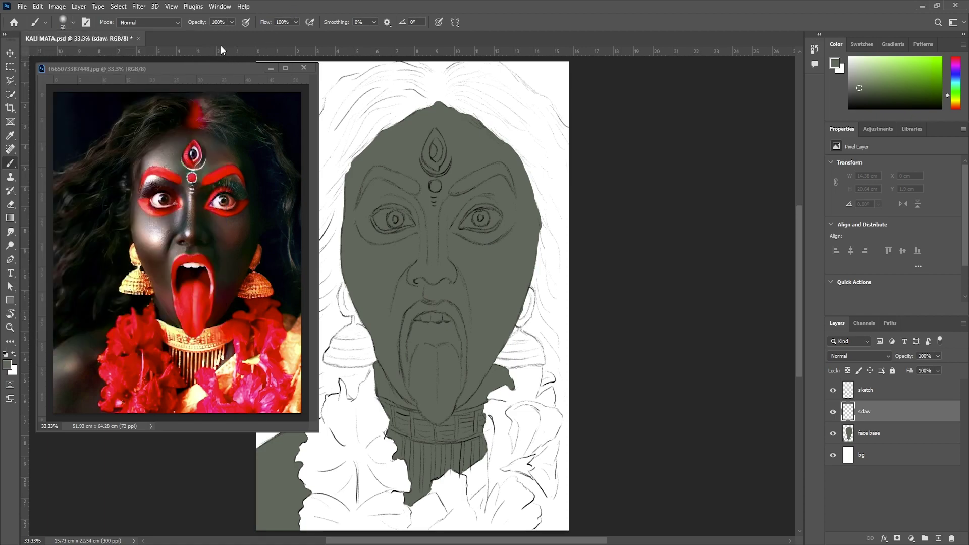
left_click(230, 22)
left_click_drag(207, 34, 203, 34)
left_click(296, 22)
left_click(203, 212, "alt")
left_click(205, 209, "alt")
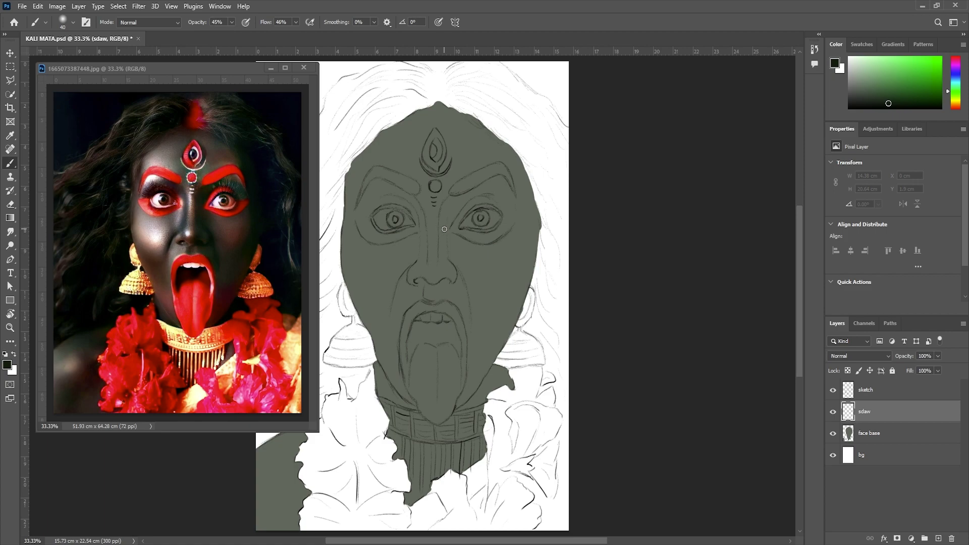
Step: Paint soft dark shadow down the nose bridge and across the brow above the right eye
left_click_drag(444, 229, 442, 246)
left_click_drag(447, 217, 443, 231)
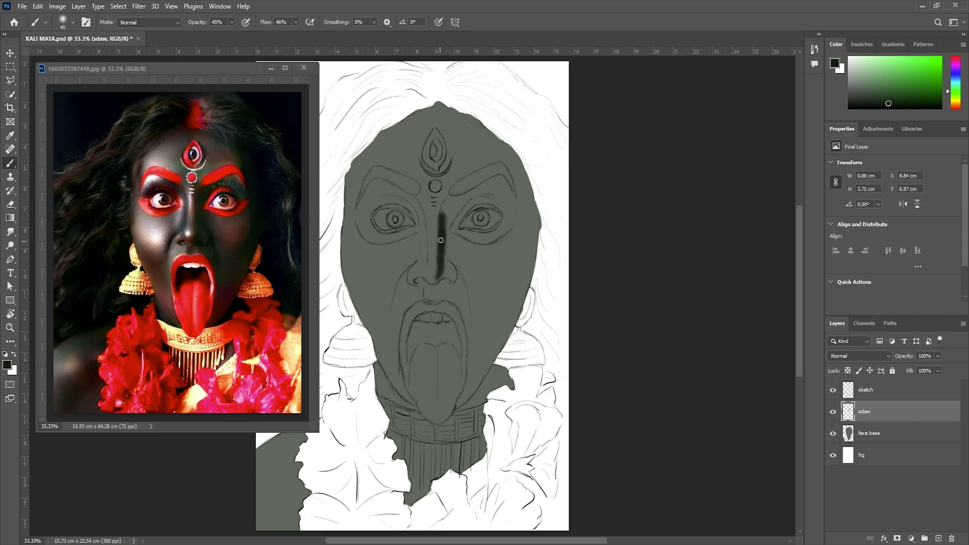
left_click_drag(441, 243, 438, 280)
key("bracketleft")
left_click(200, 217, "alt")
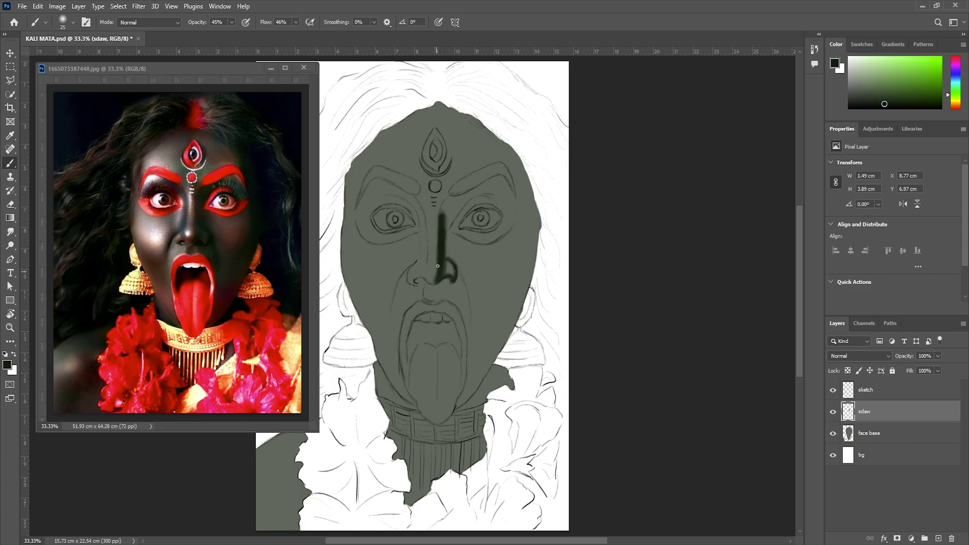
left_click_drag(441, 216, 444, 212)
mouse_move(449, 212)
left_mouse_down()
mouse_move(467, 194)
mouse_move(451, 200)
mouse_move(454, 211)
mouse_move(467, 198)
mouse_move(448, 225)
mouse_move(492, 192)
mouse_move(461, 202)
mouse_move(504, 196)
mouse_move(469, 188)
mouse_move(446, 224)
mouse_move(444, 248)
mouse_move(448, 233)
mouse_move(457, 266)
left_mouse_up()
mouse_move(491, 197)
left_mouse_down()
mouse_move(507, 208)
mouse_move(513, 198)
mouse_move(500, 193)
mouse_move(519, 219)
mouse_move(514, 213)
left_mouse_up()
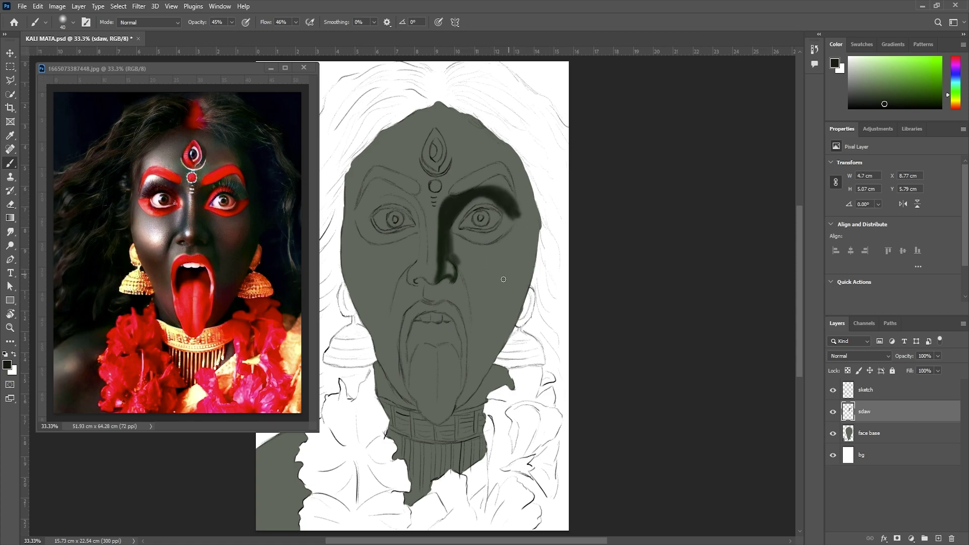
Step: Shade the cheek beside and below the nostril, sampling several greys from the painted cheek
key("bracketright")
key("bracketright")
left_click_drag(456, 247, 465, 257)
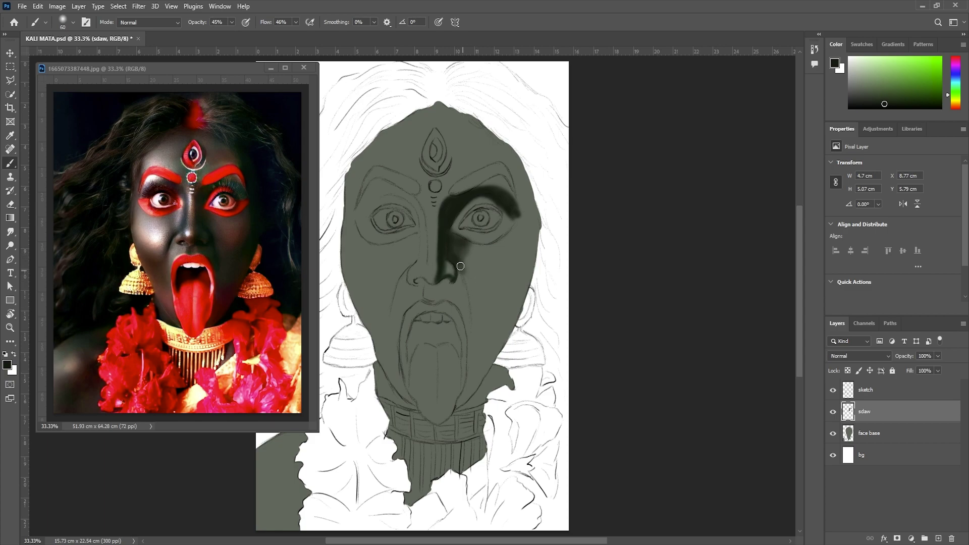
mouse_move(458, 262)
left_mouse_down()
mouse_move(476, 304)
mouse_move(476, 266)
left_mouse_up()
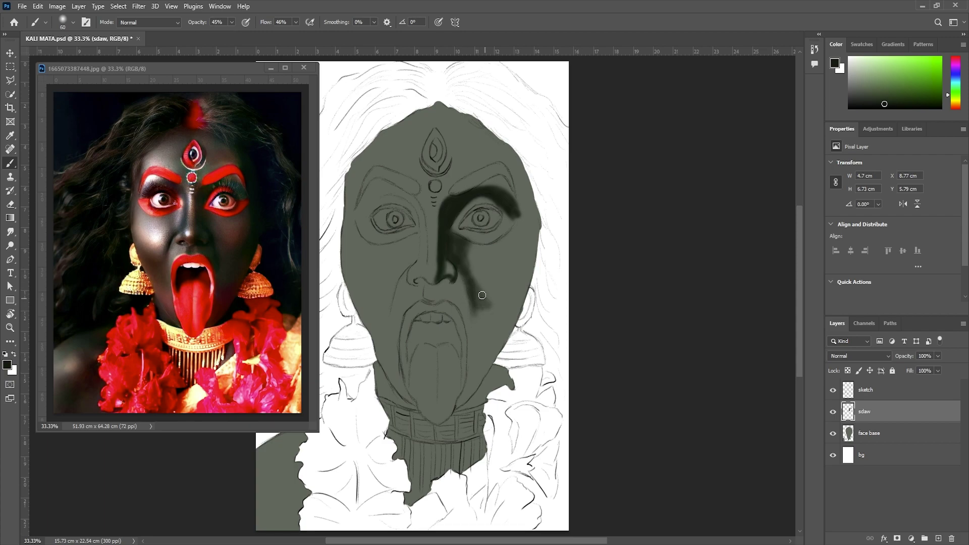
left_click(473, 269, "alt")
left_click(468, 267, "alt")
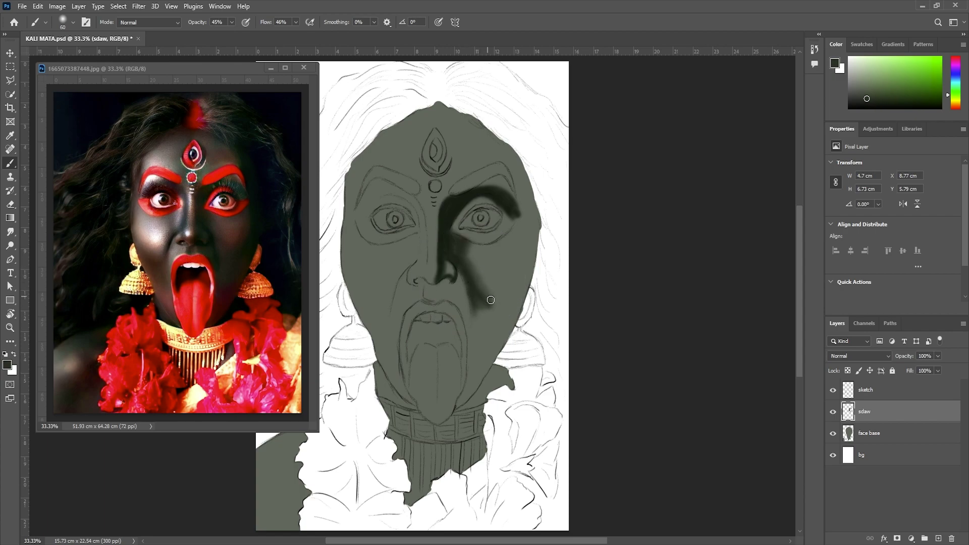
left_click(477, 273, "alt")
left_click(471, 248, "alt")
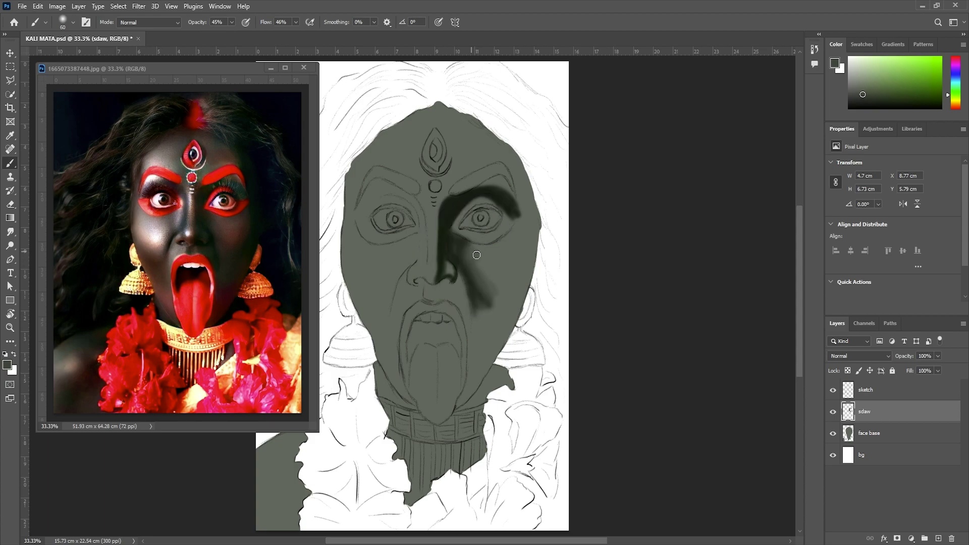
left_click(464, 255, "alt")
left_click(453, 251, "alt")
left_click(456, 252, "alt")
left_click(454, 252, "alt")
left_click(468, 248, "alt")
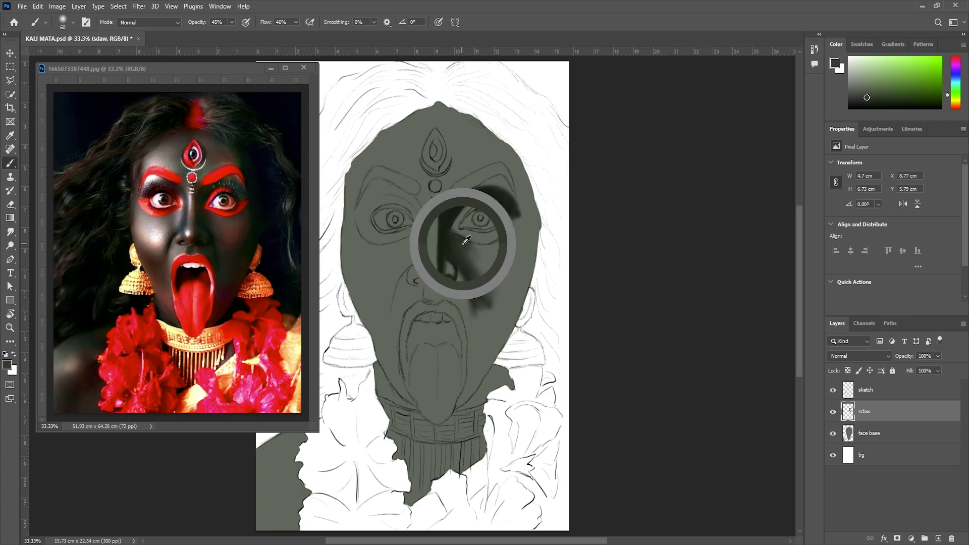
Step: Darken the right cheek and the areas under and above the right eye
mouse_move(486, 250)
left_mouse_down()
mouse_move(491, 267)
mouse_move(507, 237)
mouse_move(492, 253)
left_mouse_up()
left_click(504, 247, "alt")
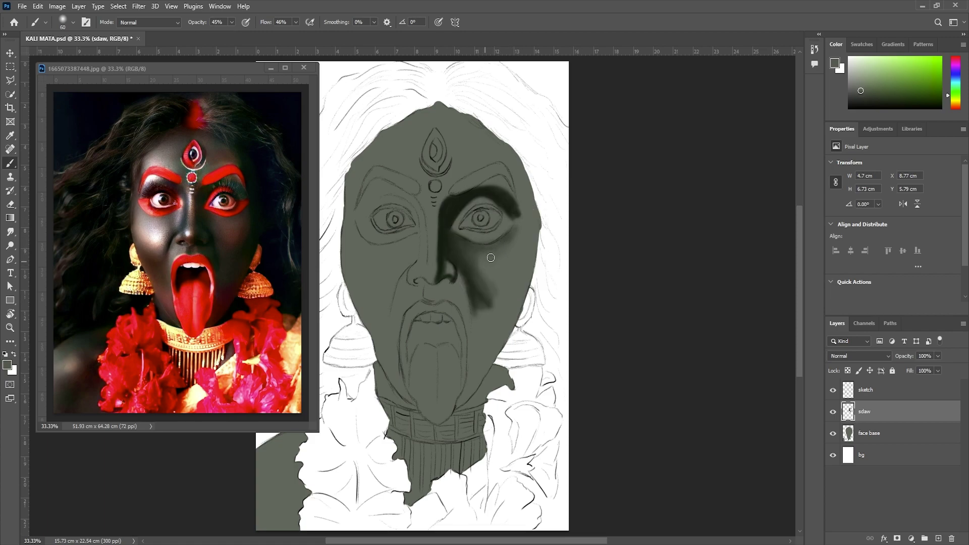
left_click(482, 252, "alt")
left_click(492, 283, "alt")
left_click_drag(494, 287, 482, 305)
key("bracketleft")
key("bracketleft")
mouse_move(485, 183)
left_mouse_down()
mouse_move(507, 184)
mouse_move(522, 222)
left_mouse_up()
left_click(500, 191, "alt")
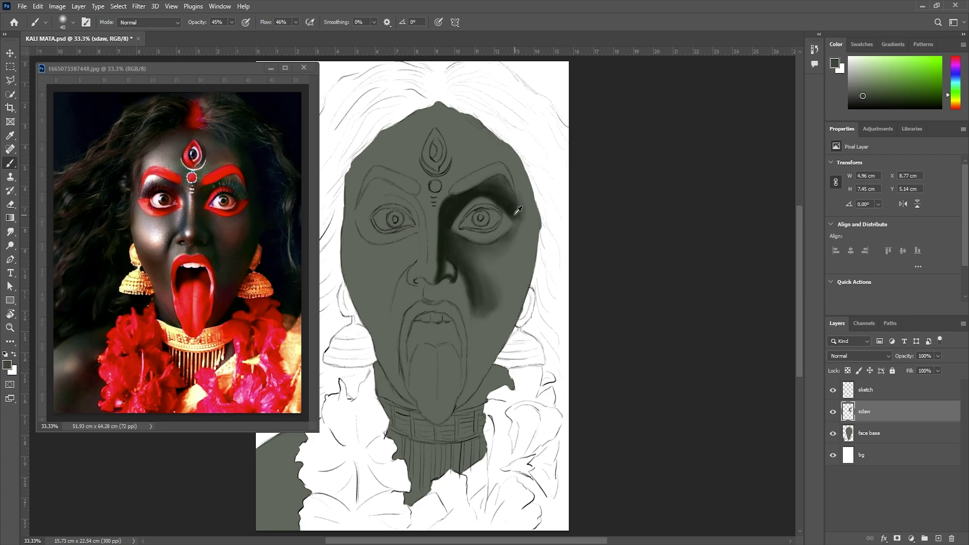
mouse_move(474, 264)
left_mouse_down()
mouse_move(472, 334)
mouse_move(496, 333)
left_mouse_up()
Step: Paint black shadow down the right edge of the face and along the right jaw
left_click(503, 276, "alt")
key("bracketright")
left_click_drag(507, 151, 520, 215)
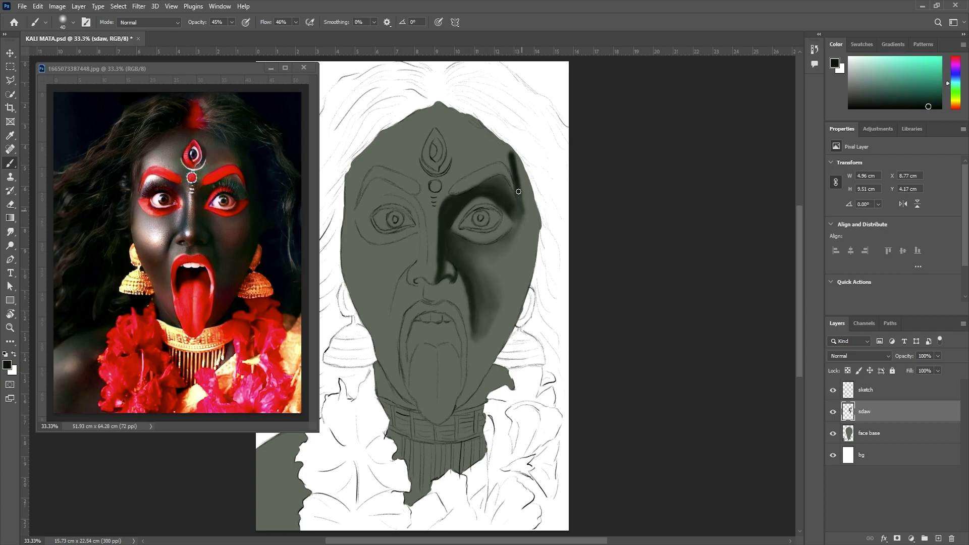
mouse_move(484, 123)
left_mouse_down()
mouse_move(520, 177)
mouse_move(537, 237)
left_mouse_up()
left_click_drag(522, 177, 502, 348)
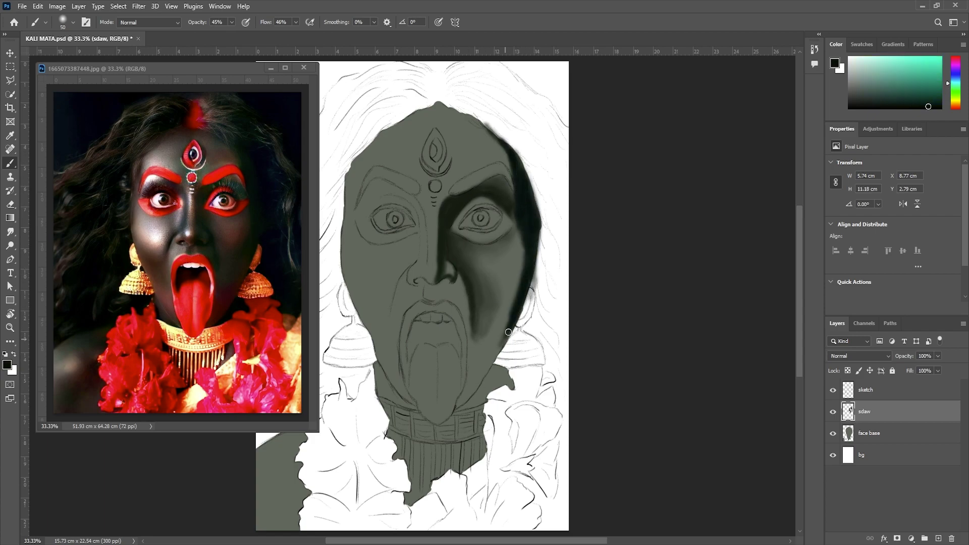
mouse_move(522, 233)
left_mouse_down()
mouse_move(497, 360)
mouse_move(484, 351)
left_mouse_up()
left_click(509, 296, "alt")
left_click_drag(492, 311, 458, 404)
Step: Darken the lower jaw with near-black and brush a faint red blush onto the right cheek
left_click(459, 403, "alt")
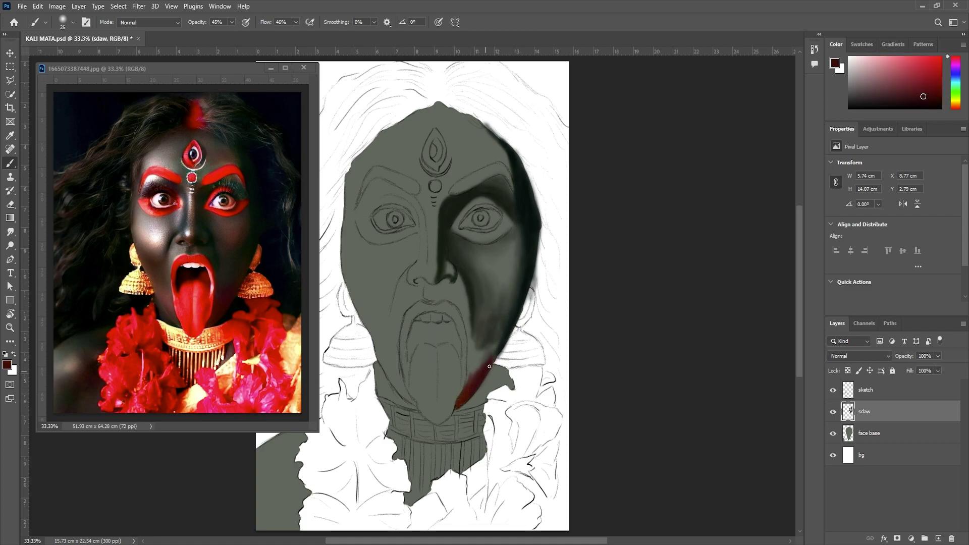
key("bracketright")
left_click_drag(478, 351, 462, 404)
left_click_drag(497, 333, 472, 373)
left_click(470, 388, "alt")
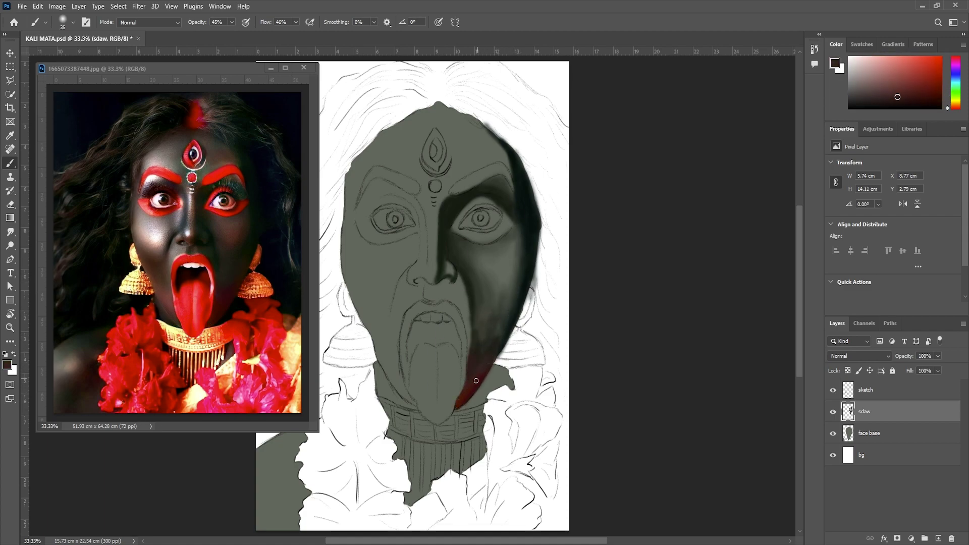
key("bracketright")
key("bracketright")
key("bracketright")
mouse_move(495, 287)
left_mouse_down()
mouse_move(487, 273)
mouse_move(505, 293)
left_mouse_up()
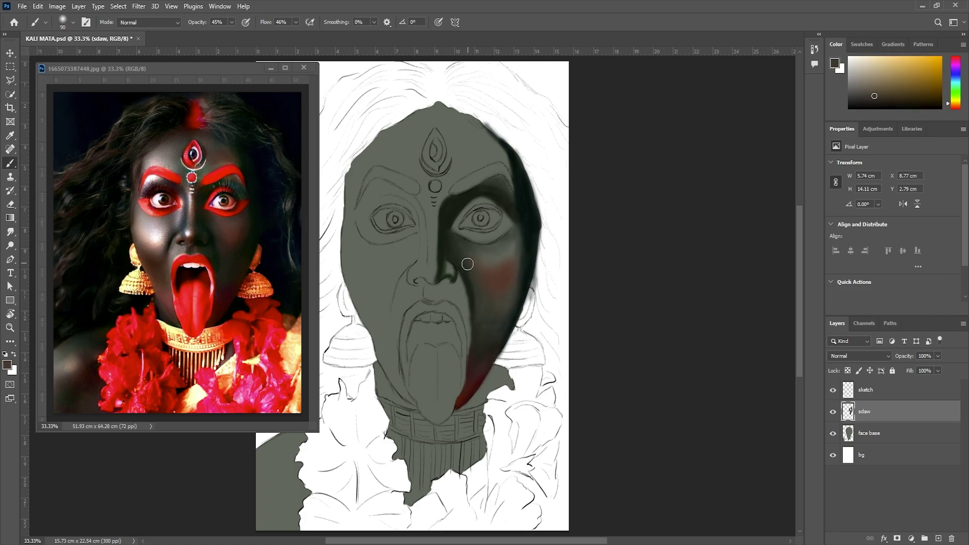
Step: Blend the right cheek shading and extend dark green-grey shadow over the right forehead and temple
left_click(484, 263, "alt")
key("bracketleft")
key("bracketleft")
mouse_move(510, 243)
left_mouse_down()
mouse_move(518, 265)
mouse_move(502, 305)
left_mouse_up()
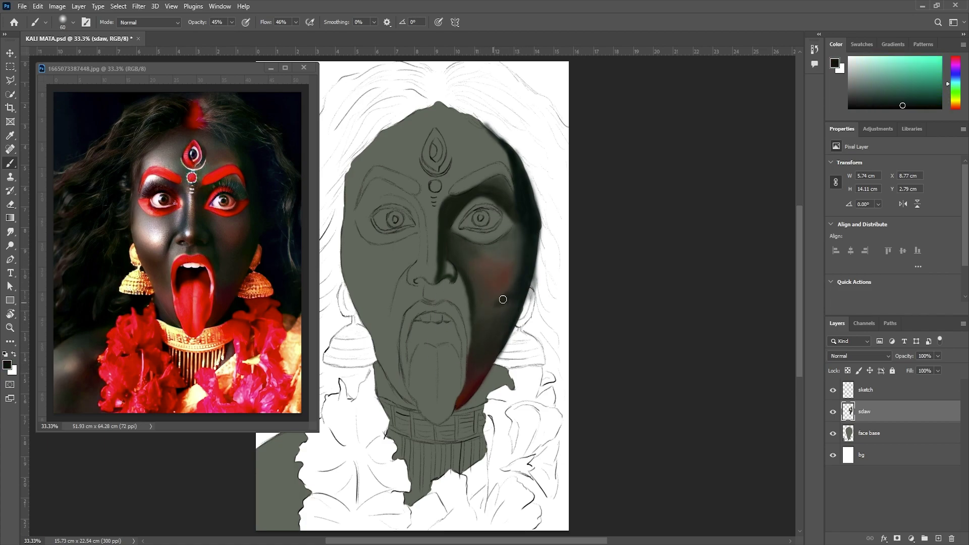
left_click(504, 305, "alt")
left_click(513, 289, "alt")
key("bracketleft")
key("bracketleft")
key("bracketleft")
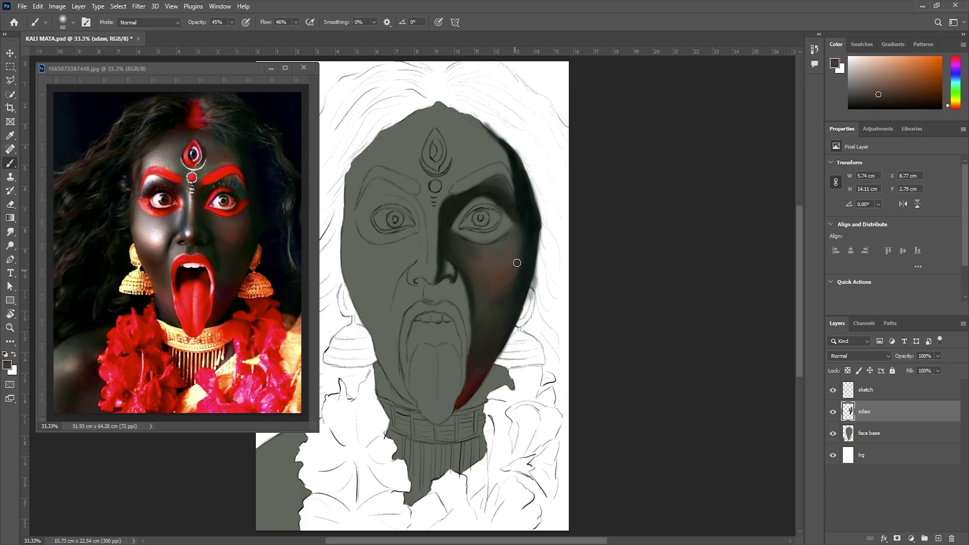
left_click(510, 297, "alt")
left_click(470, 302, "alt")
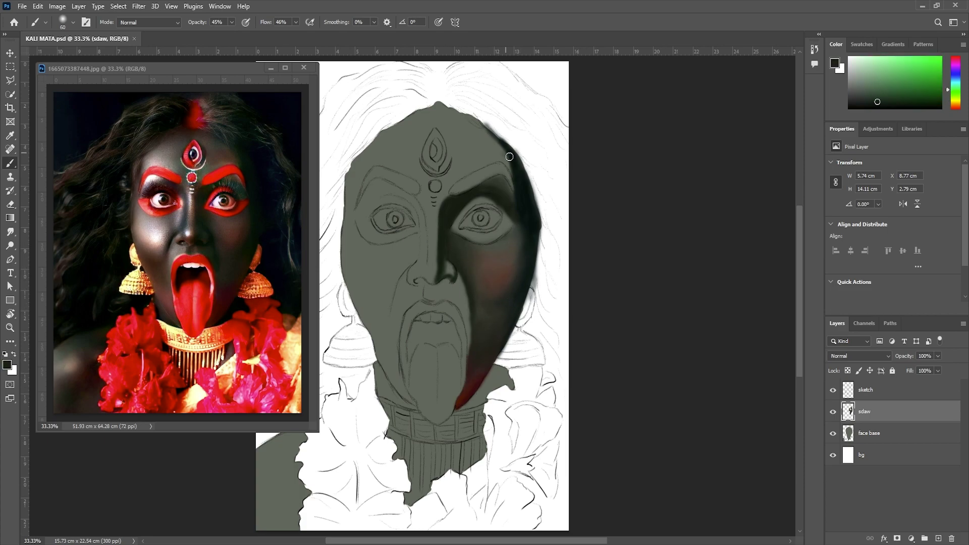
left_click_drag(504, 131, 510, 192)
left_click_drag(485, 121, 495, 187)
Step: Darken the shading along the nose, briefly hiding the sketch layer to check it
left_click(497, 176, "alt")
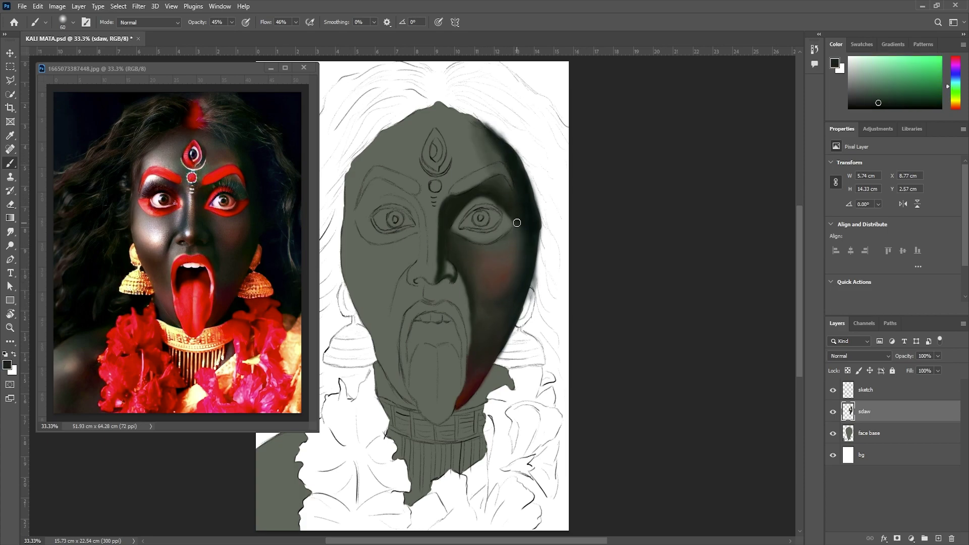
left_click(480, 367, "alt")
key("bracketleft")
key("bracketleft")
key("bracketleft")
key("bracketleft")
mouse_move(437, 286)
left_mouse_down()
mouse_move(425, 279)
mouse_move(457, 274)
mouse_move(430, 303)
mouse_move(451, 288)
left_mouse_up()
left_click(201, 236, "alt")
left_click(833, 390)
key("bracketleft")
key("bracketleft")
key("bracketright")
key("bracketright")
left_click(833, 389)
Step: Darken the nostril and paint a dark blue-grey stroke beside the left of the nose
left_click(444, 303, "alt")
left_click(461, 287, "alt")
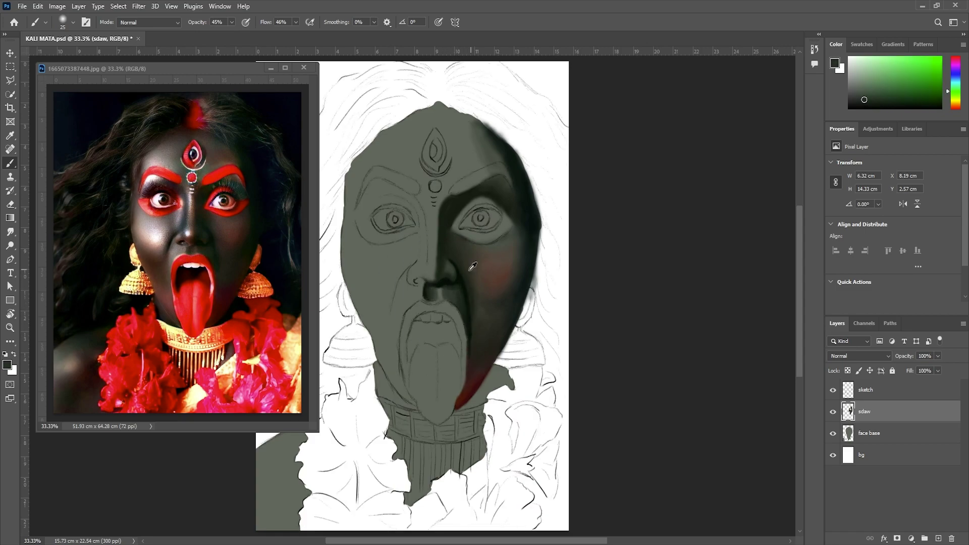
left_click(447, 291, "alt")
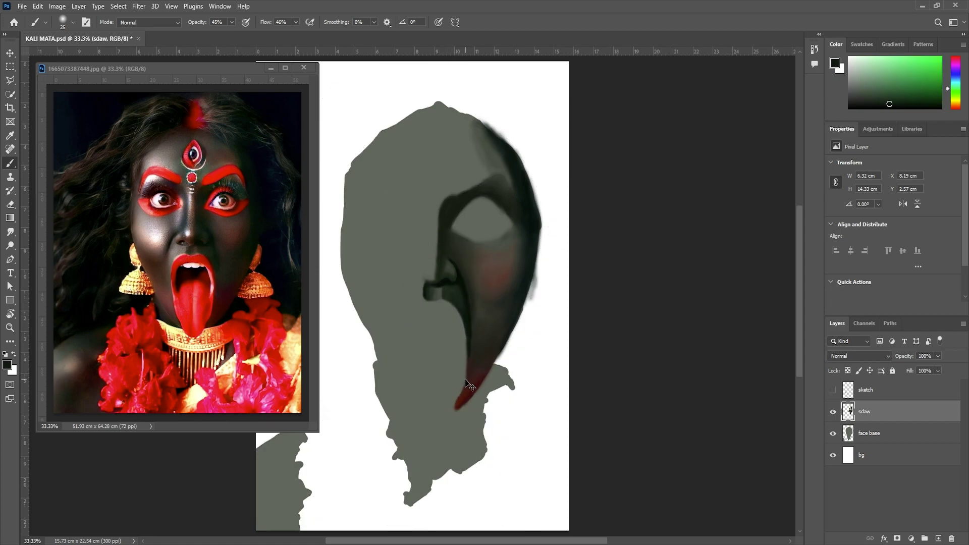
left_click(189, 203, "alt")
mouse_move(413, 201)
left_mouse_down()
mouse_move(425, 255)
mouse_move(389, 308)
left_mouse_up()
Step: Paint dark red-brown strokes along the left eyebrow and under the left eye
left_click(420, 247, "alt")
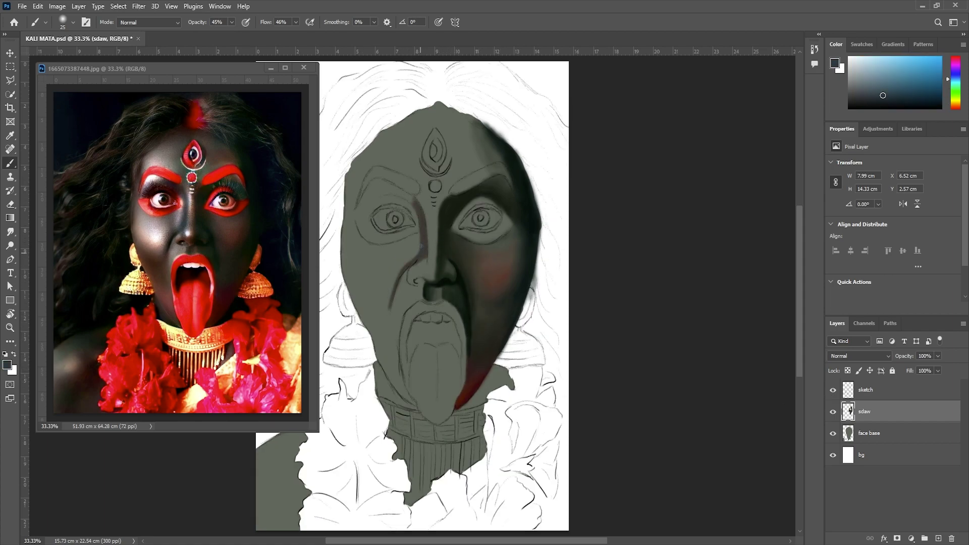
left_click(192, 188, "alt")
key("bracketright")
left_click_drag(415, 211, 362, 214)
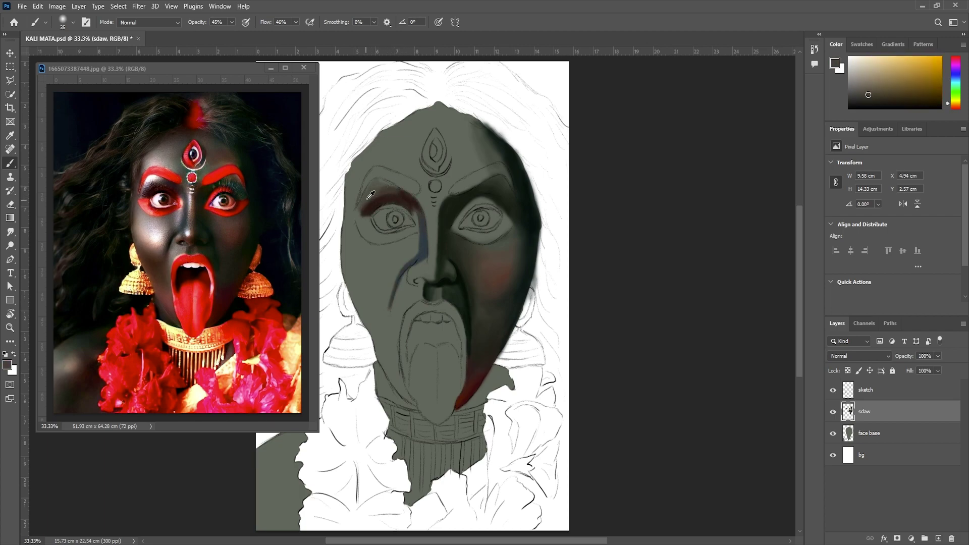
left_click(371, 194, "alt")
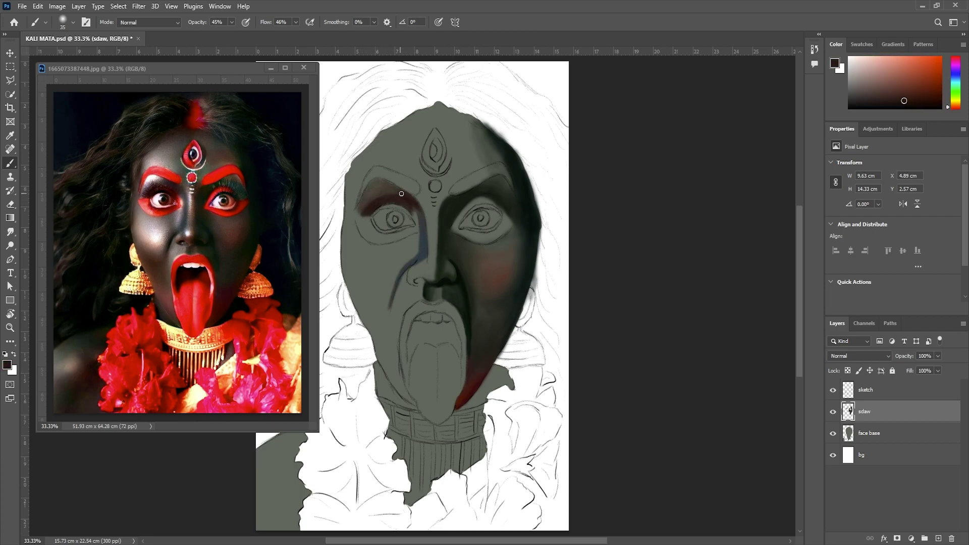
left_click(417, 249, "alt")
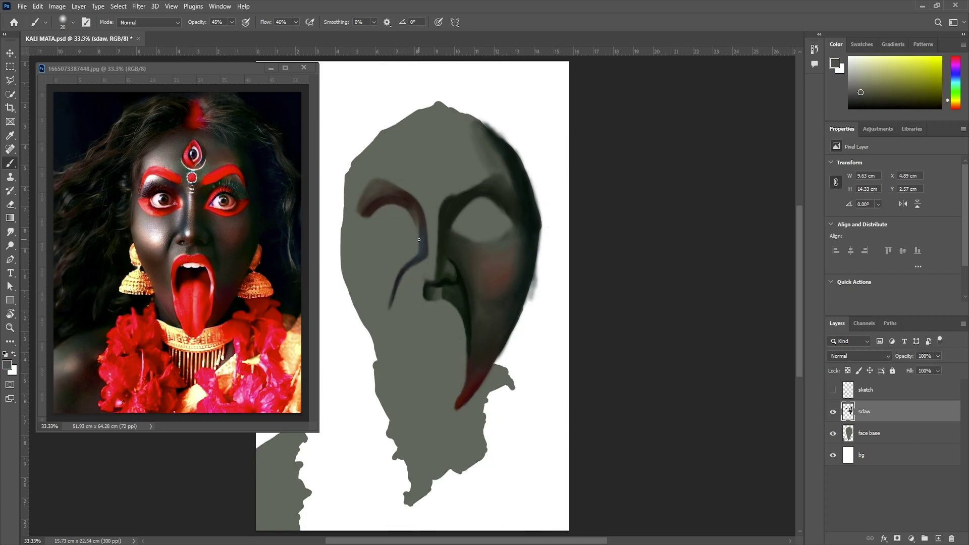
key("bracketright")
key("bracketright")
mouse_move(356, 237)
left_mouse_down()
mouse_move(396, 252)
mouse_move(396, 303)
left_mouse_up()
Step: Shade beside the left of the nose in blue-grey and down the left cheek and jaw in red-brown
left_click(424, 241, "alt")
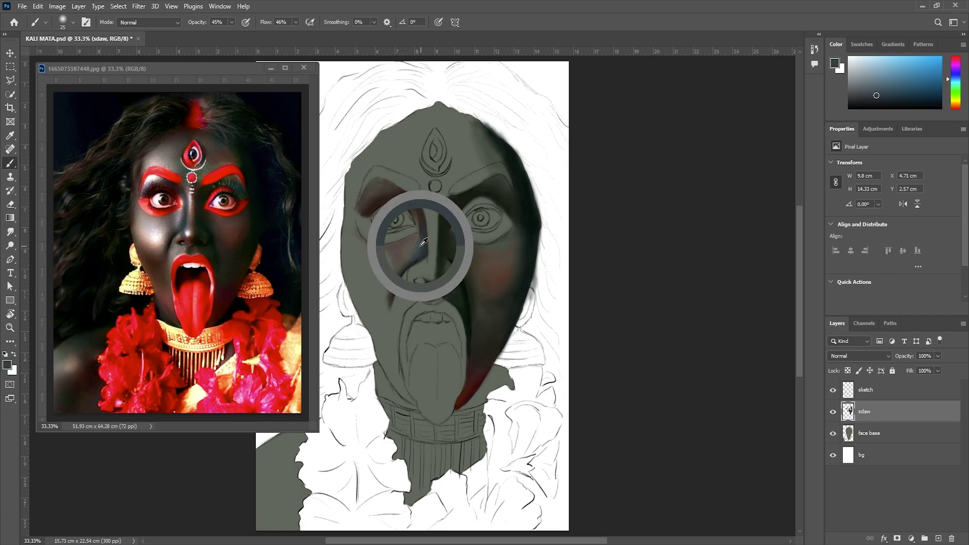
left_click_drag(403, 262, 407, 286)
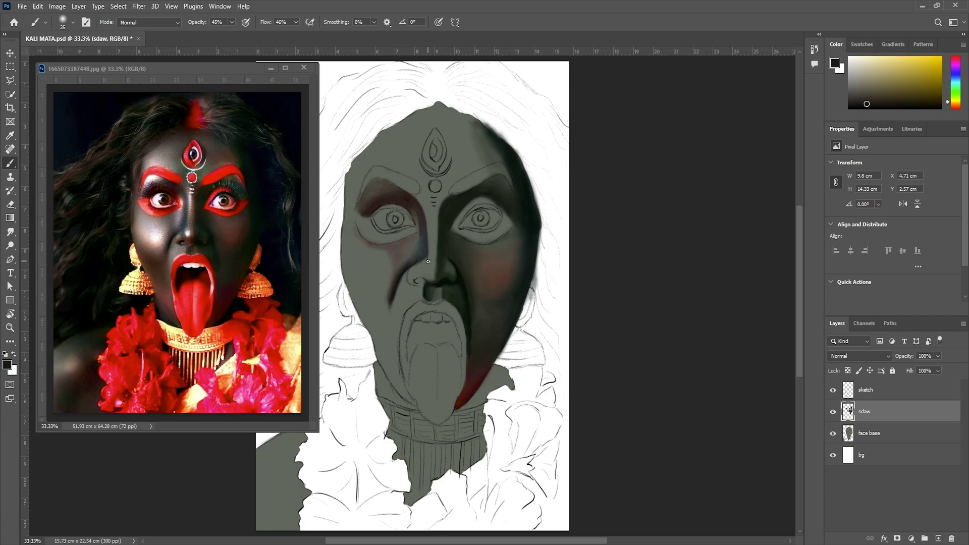
left_click(396, 278, "alt")
key("bracketright")
key("bracketright")
mouse_move(343, 212)
left_mouse_down()
mouse_move(349, 282)
mouse_move(412, 401)
mouse_move(388, 366)
left_mouse_up()
key("bracketleft")
key("bracketleft")
left_click(388, 366, "alt")
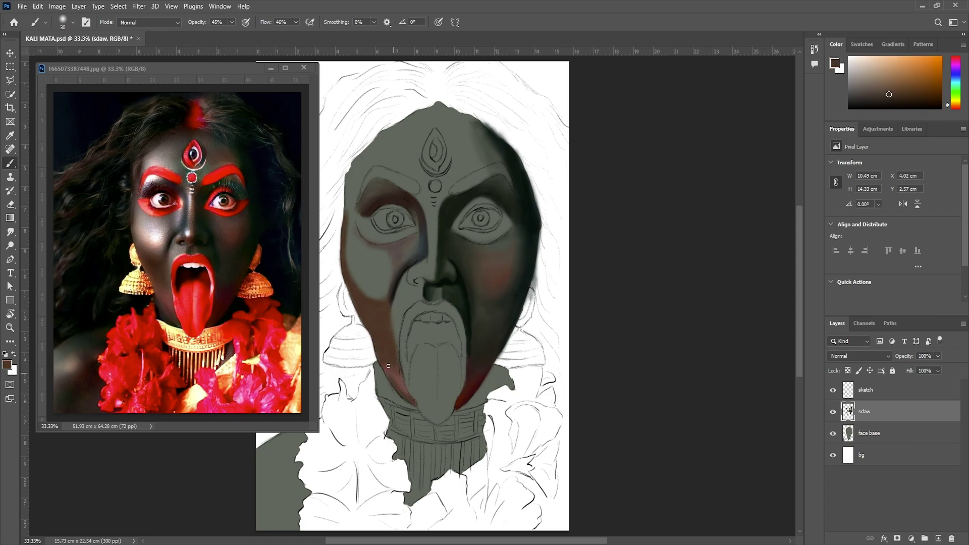
Step: Darken the top edge of the forehead with a dark reddish-brown
left_click(368, 303, "alt")
key("bracketleft")
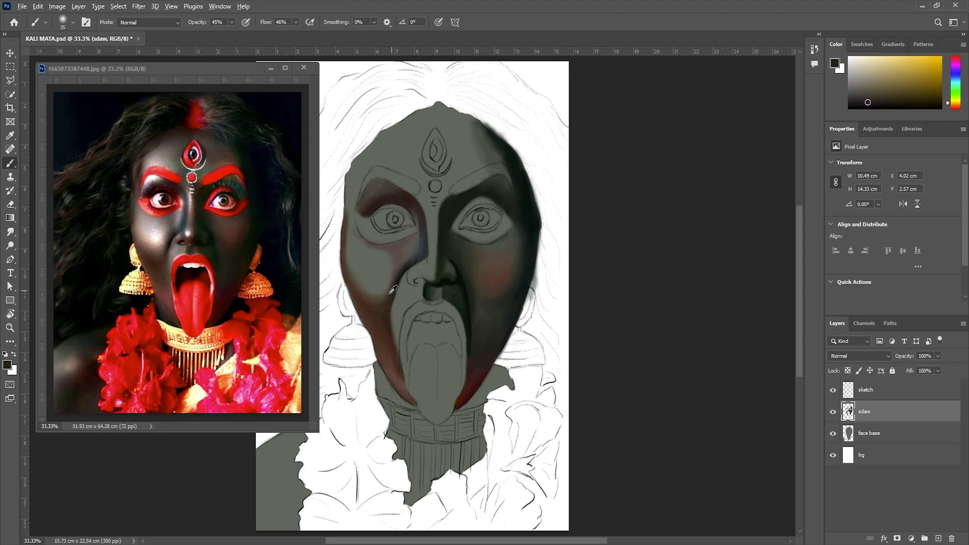
left_click(398, 252, "alt")
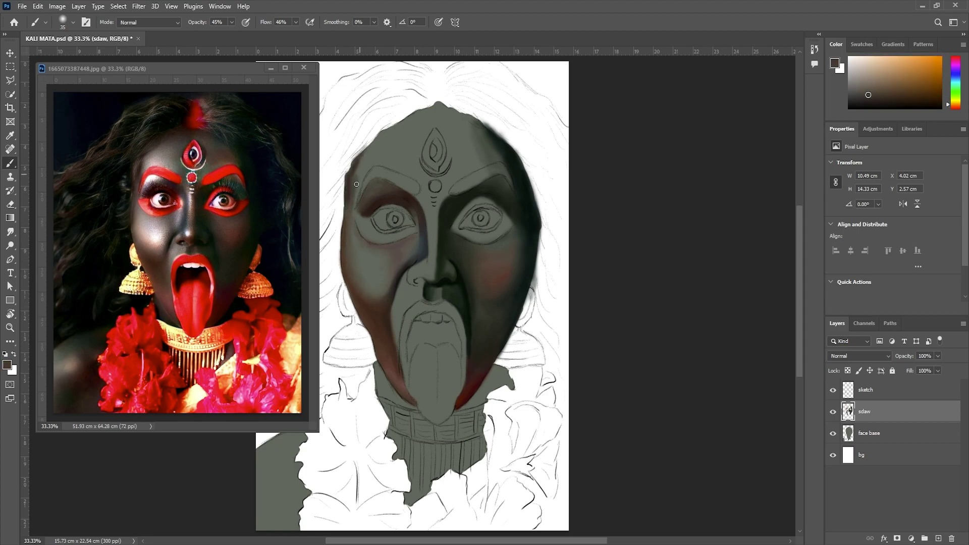
left_click(411, 258, "alt")
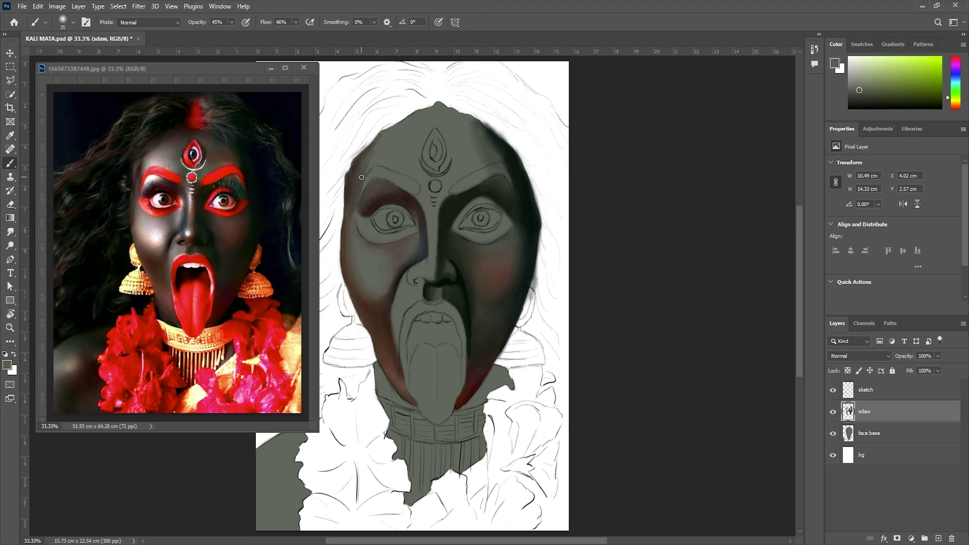
mouse_move(399, 121)
left_mouse_down()
mouse_move(454, 111)
mouse_move(409, 159)
left_mouse_up()
Step: Darken the top of the forehead, around the third eye, and between the brows with orange-brown
left_click(428, 221, "alt")
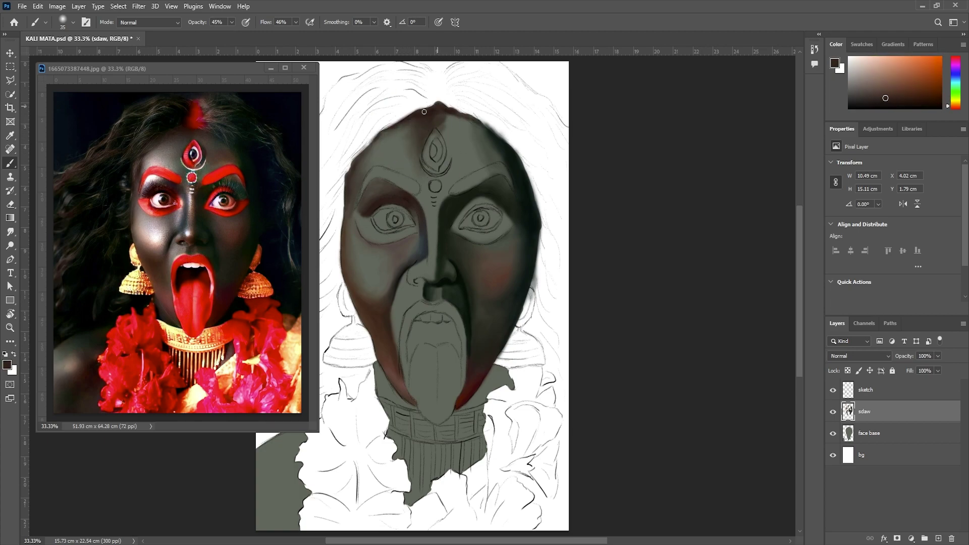
left_click(447, 146, "alt")
left_click(448, 135, "alt")
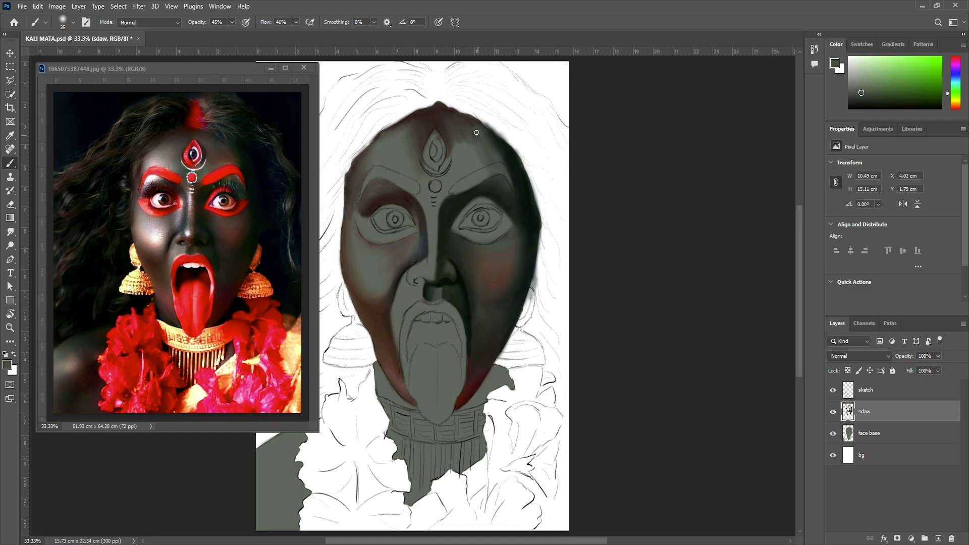
left_click_drag(454, 144, 474, 156)
left_click(451, 169, "alt")
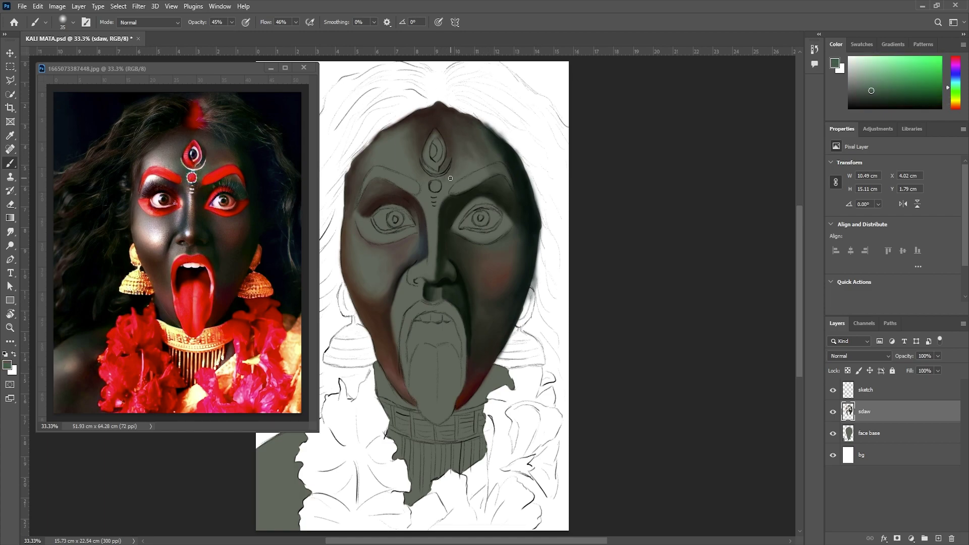
left_click_drag(444, 186, 482, 164)
Step: Add soft orange shading across the forehead and darken around the forehead dots
left_click(469, 166, "alt")
left_click(482, 164, "alt")
left_click_drag(497, 132, 490, 151)
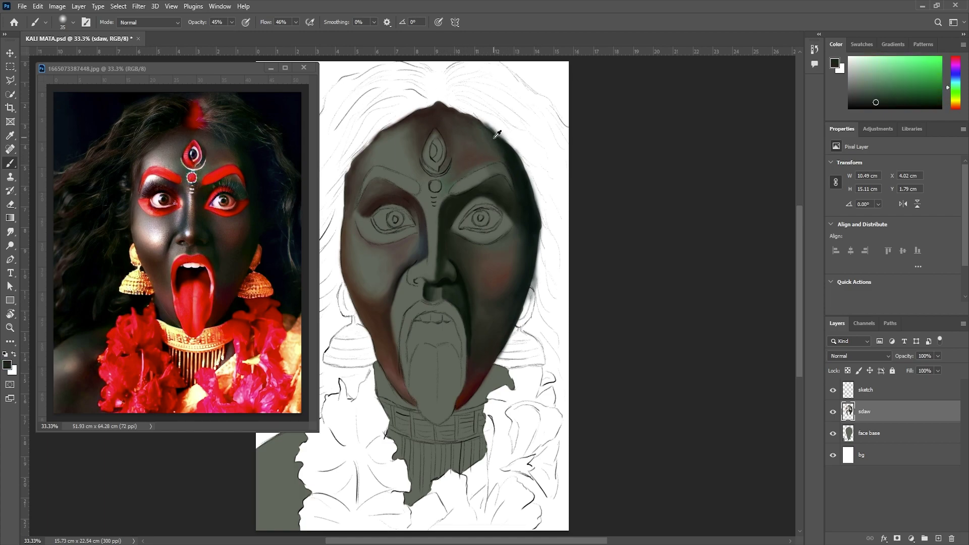
left_click_drag(489, 116, 477, 147)
left_click(484, 156, "alt")
left_click(454, 169, "alt")
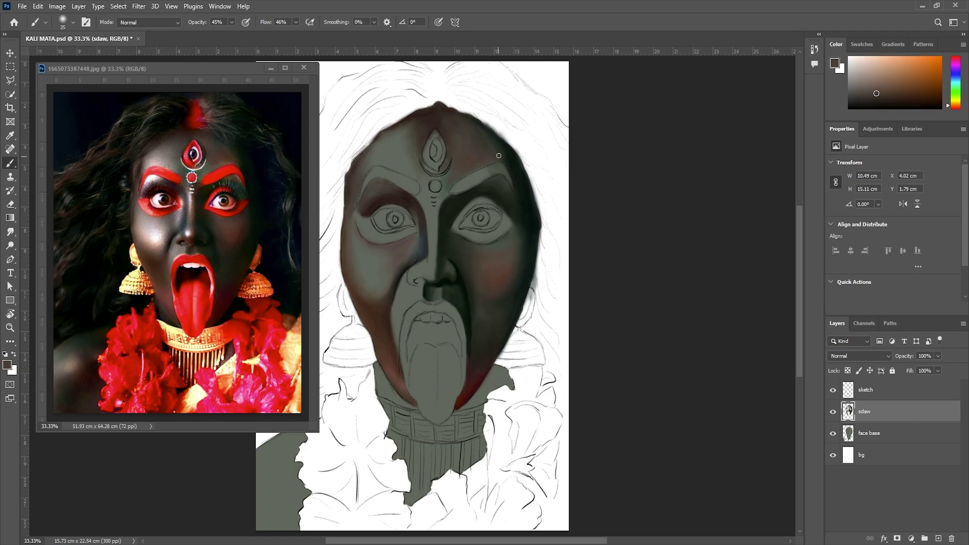
left_click_drag(426, 179, 432, 196)
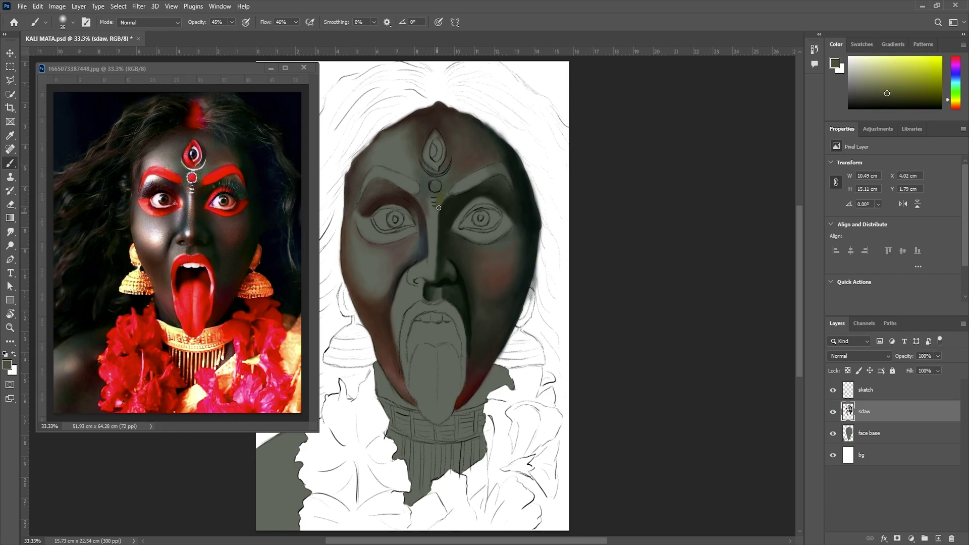
left_click(411, 173, "alt")
Step: Check the painting with the sketch hidden, then brush reddish-brown onto the right cheek
left_click(833, 389)
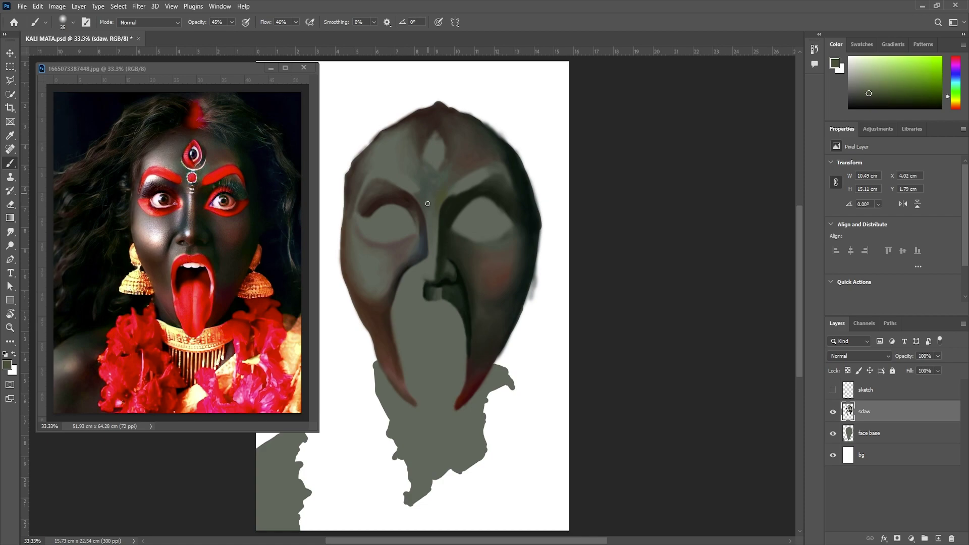
left_click(417, 154, "alt")
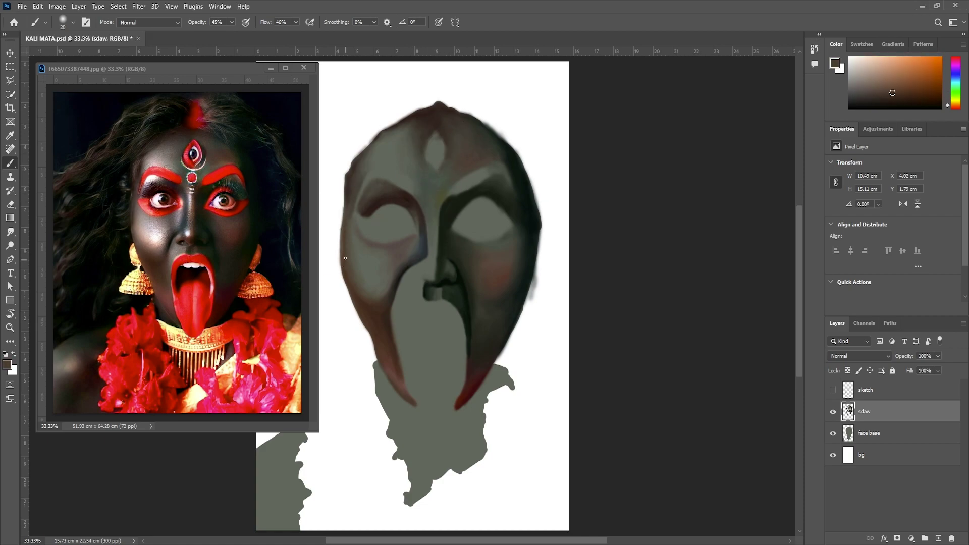
left_click(832, 389)
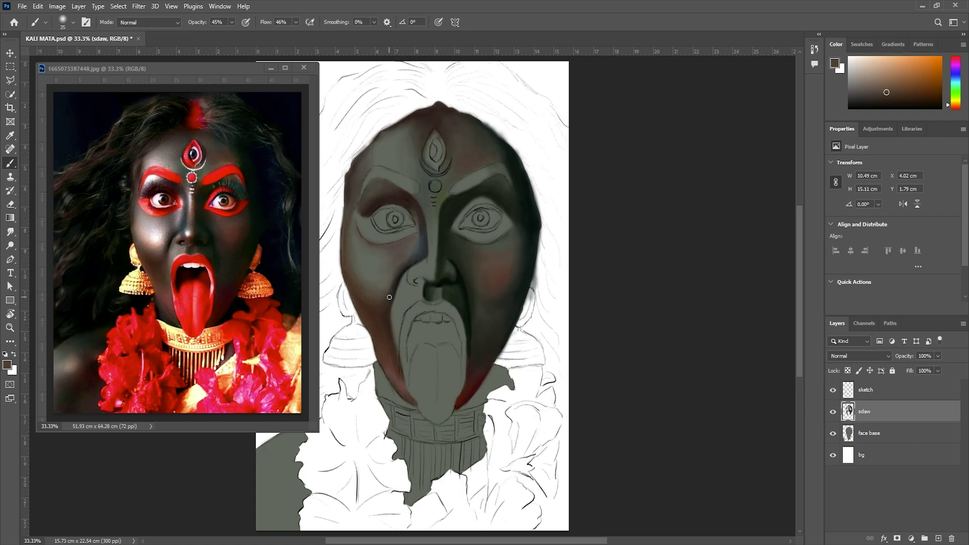
left_click(508, 263, "alt")
left_click_drag(508, 263, 481, 300)
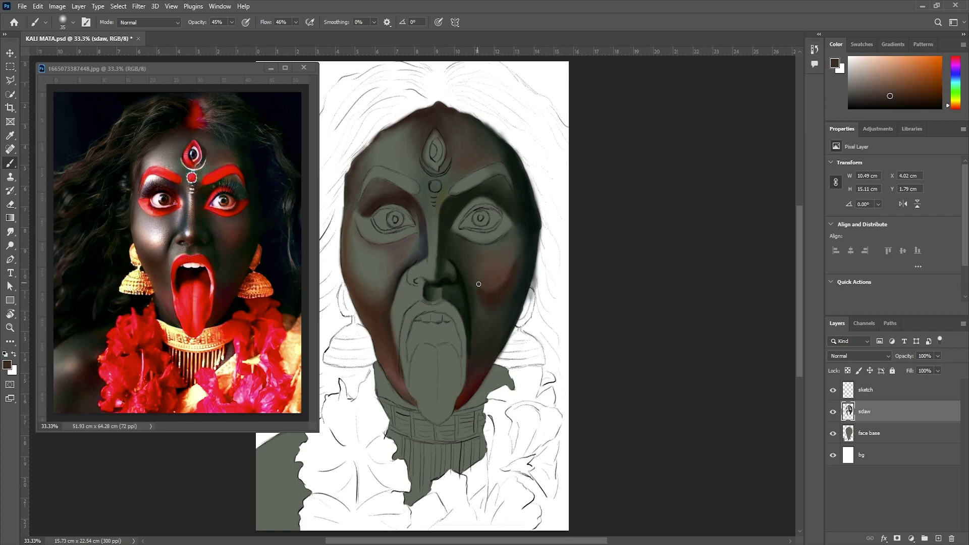
left_click(482, 312, "alt")
Step: Paint dark strokes down the left neck edge beside the tongue, saving along the way
key("ctrl+s")
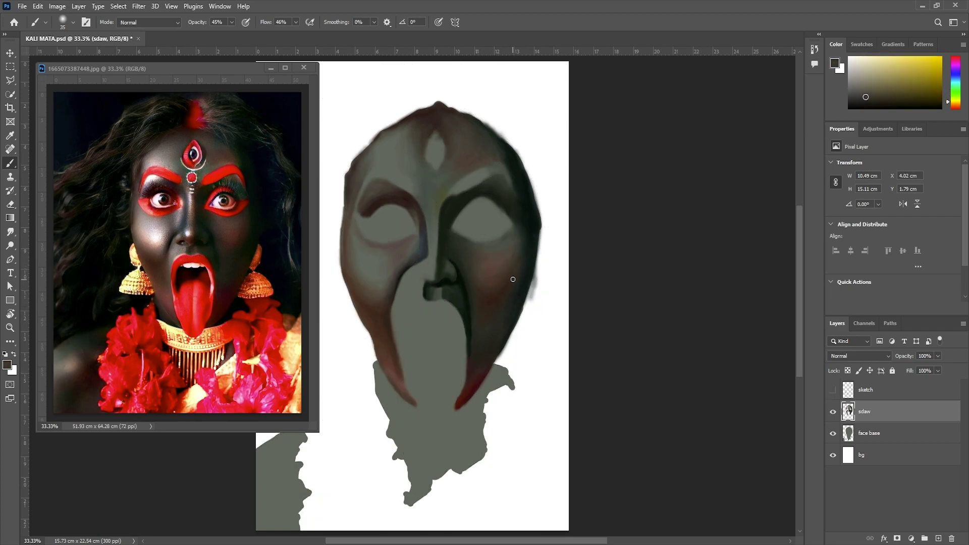
left_click(379, 391, "alt")
left_click_drag(378, 368, 404, 414)
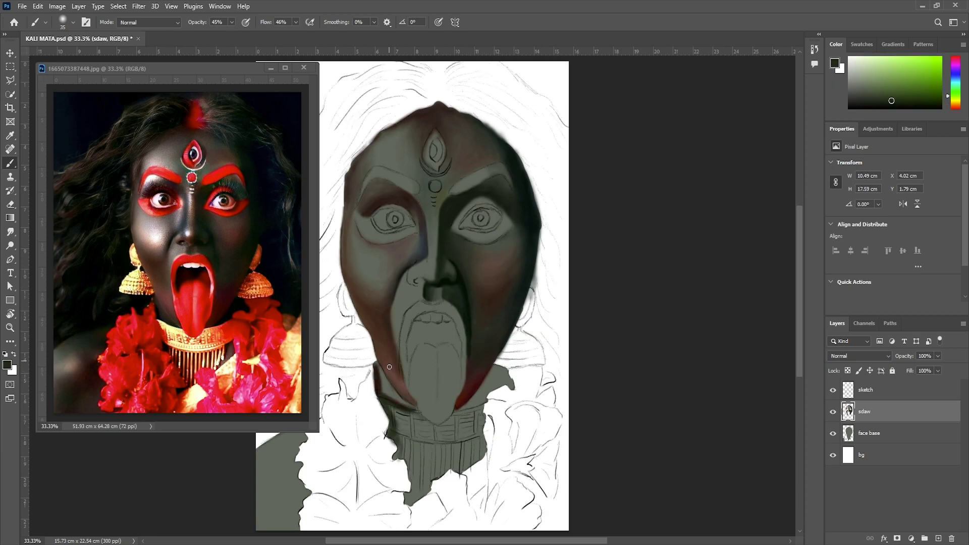
left_click_drag(379, 369, 398, 397)
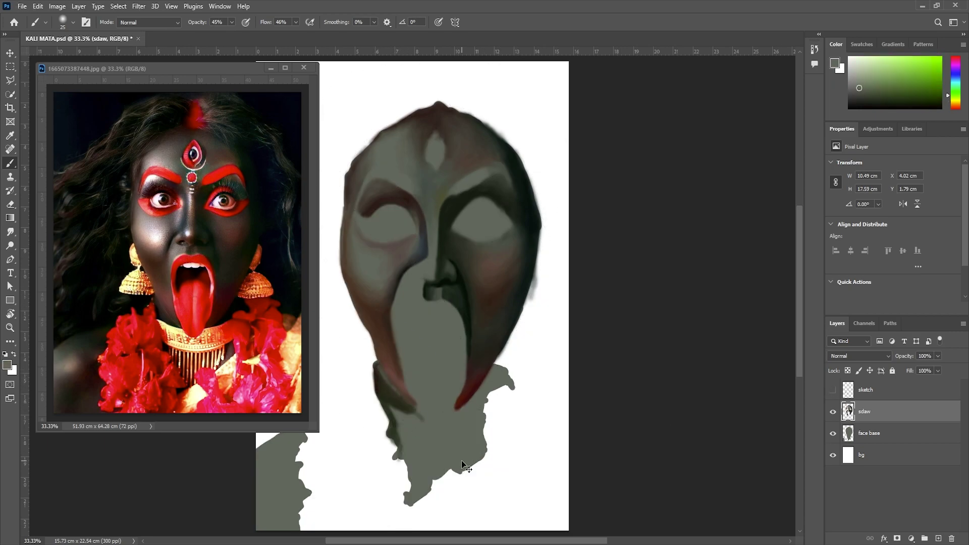
left_click(391, 391, "alt")
key("ctrl+s")
left_click(403, 383, "alt")
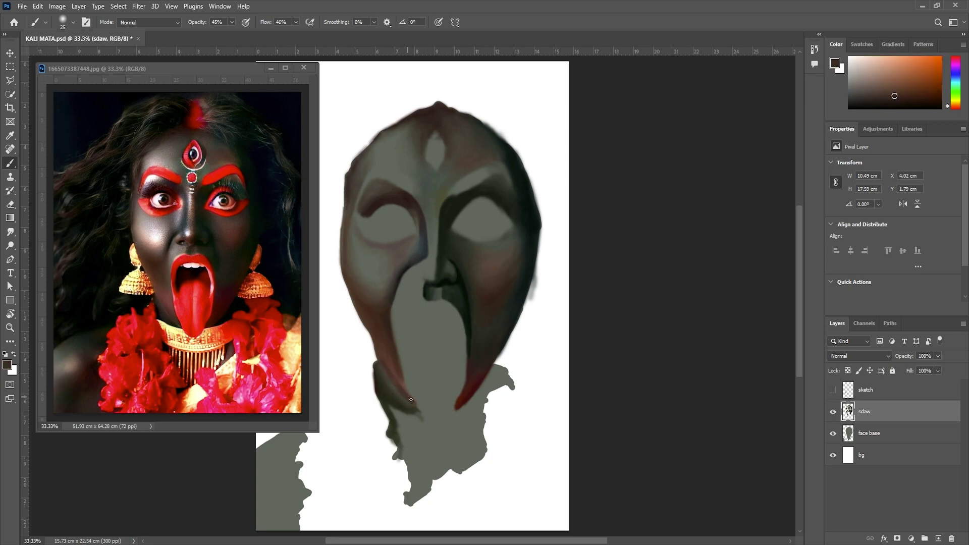
left_click_drag(398, 374, 412, 401)
left_click_drag(398, 353, 416, 405)
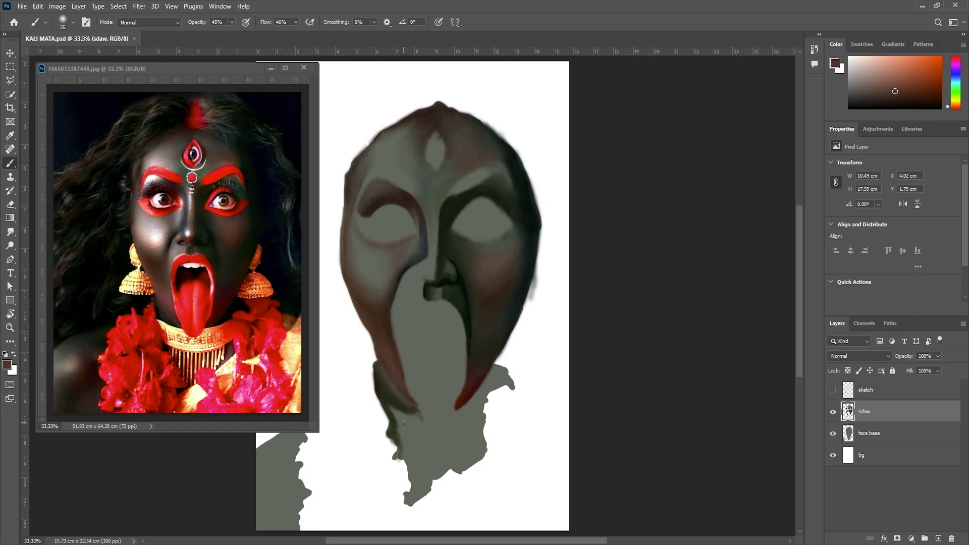
Step: Paint dark shadow across the lower-left shoulder and along its top edge
left_click(833, 389)
left_click_drag(303, 444, 265, 528)
mouse_move(272, 443)
left_mouse_down()
mouse_move(397, 438)
mouse_move(431, 487)
mouse_move(426, 520)
mouse_move(424, 475)
left_mouse_up()
left_click(431, 486, "alt")
left_click_drag(424, 419, 386, 434)
Step: Switch to black and paint shadows along both sides of the neck
key("d")
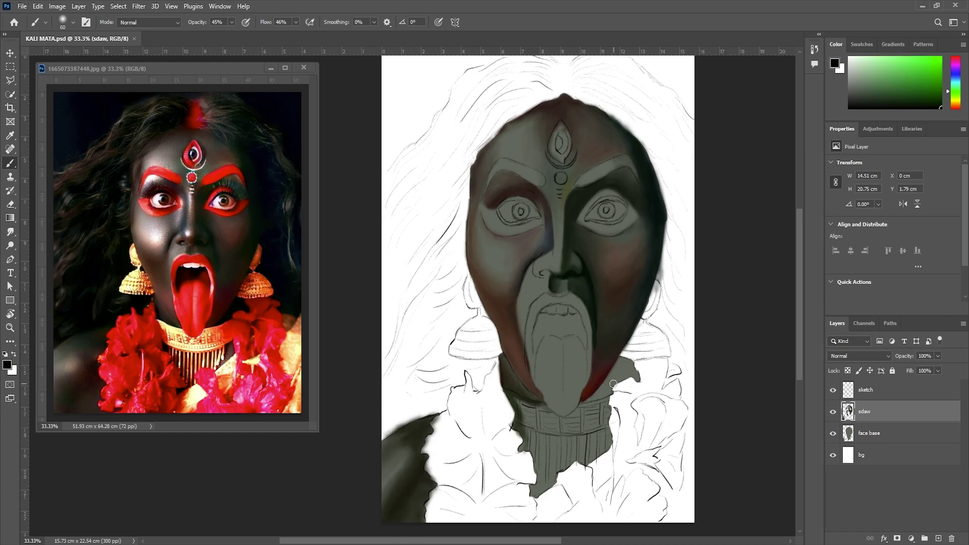
mouse_move(581, 404)
left_mouse_down()
mouse_move(621, 358)
mouse_move(616, 371)
mouse_move(621, 360)
mouse_move(633, 383)
mouse_move(618, 389)
left_mouse_up()
left_click(505, 386, "alt")
mouse_move(508, 359)
left_mouse_down()
mouse_move(502, 391)
mouse_move(583, 424)
left_mouse_up()
left_click(517, 373, "alt")
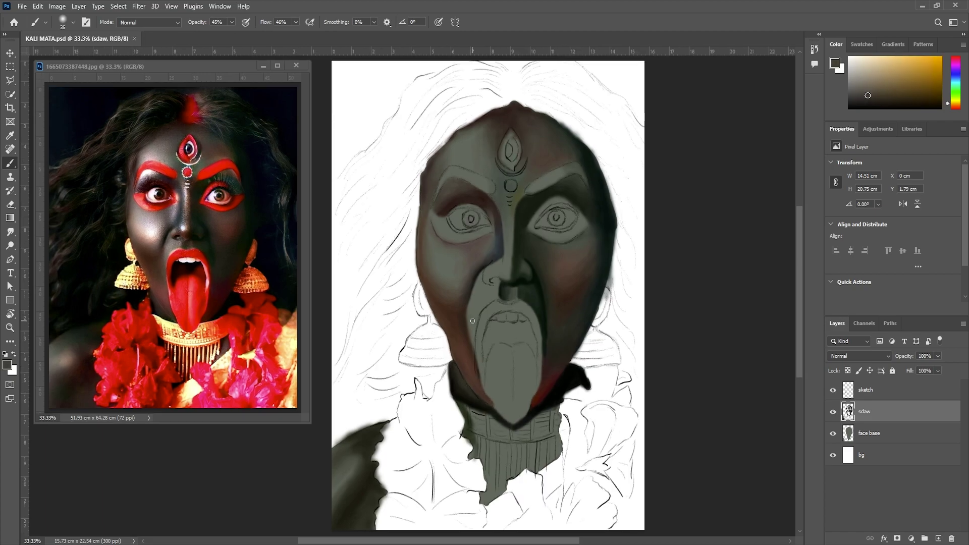
Step: Sample reddish-brown and dark blue-grey tones for shading the nose, with the sketch hidden
left_click(469, 303, "alt")
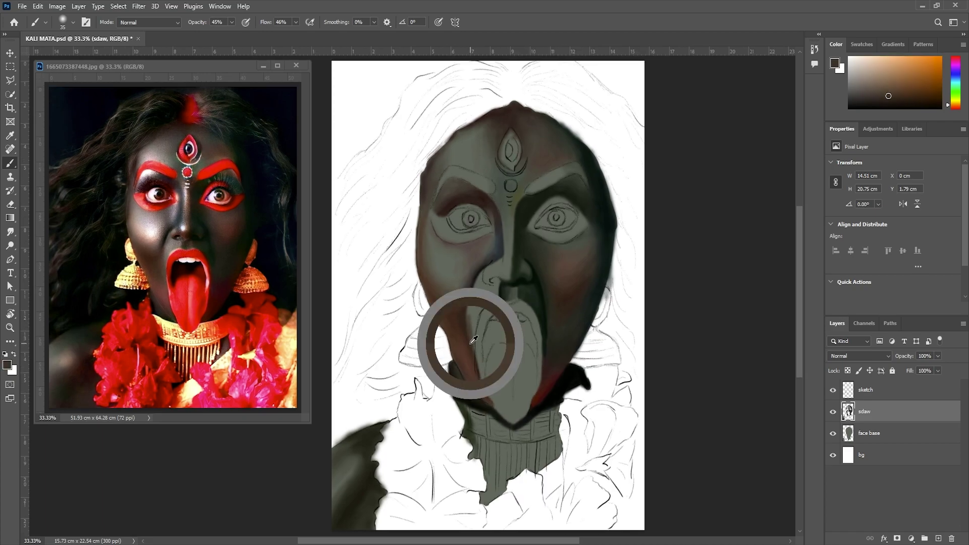
left_click(477, 294, "alt")
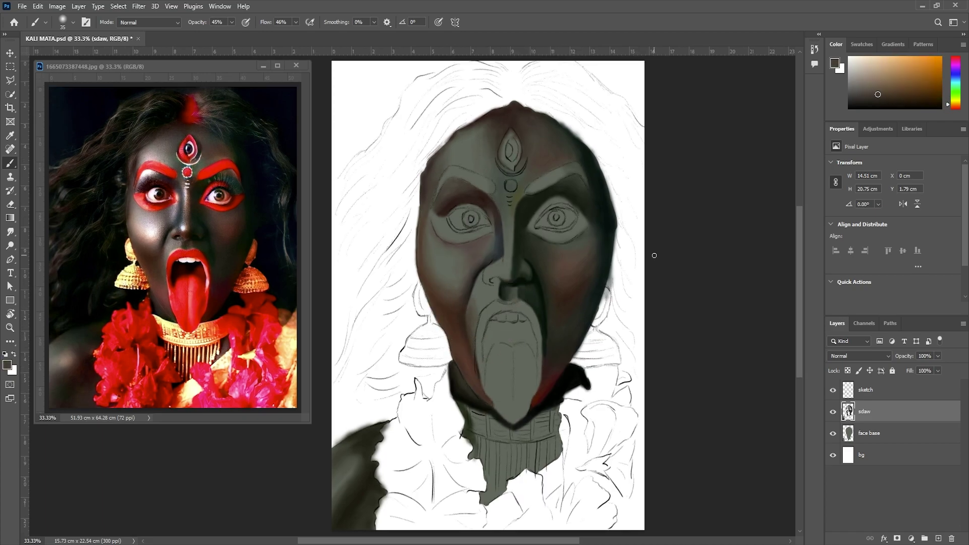
left_click(832, 390)
left_click(503, 279, "alt")
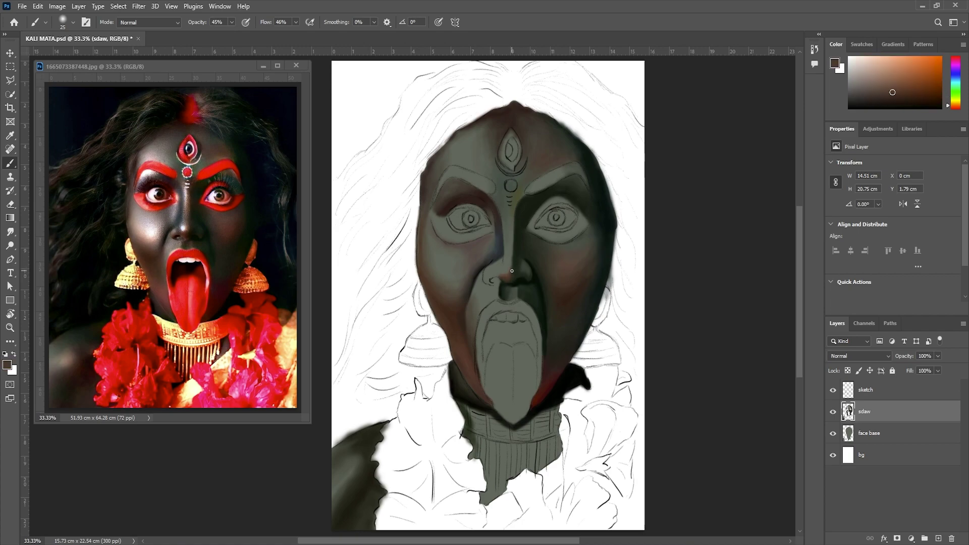
left_click(488, 282, "alt")
left_click(494, 273, "alt")
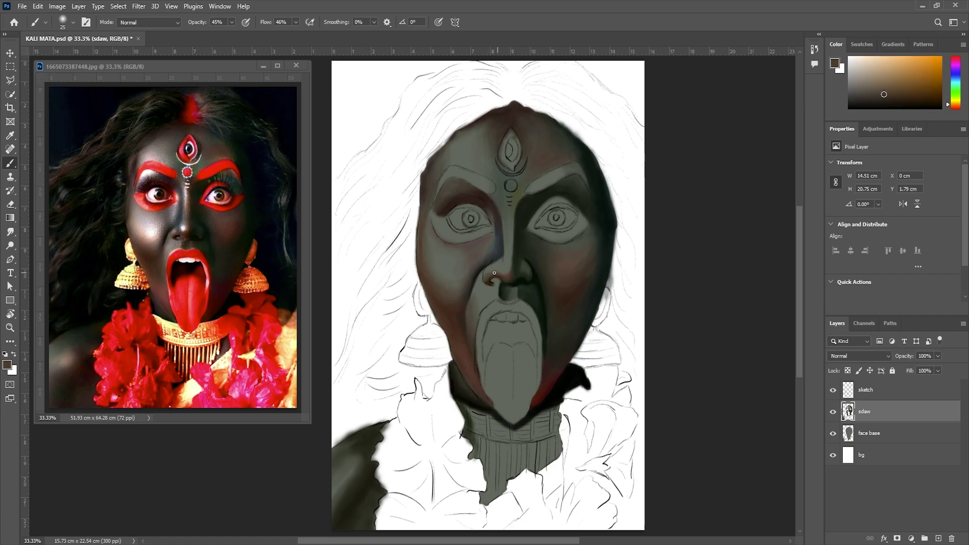
left_click(182, 218, "alt")
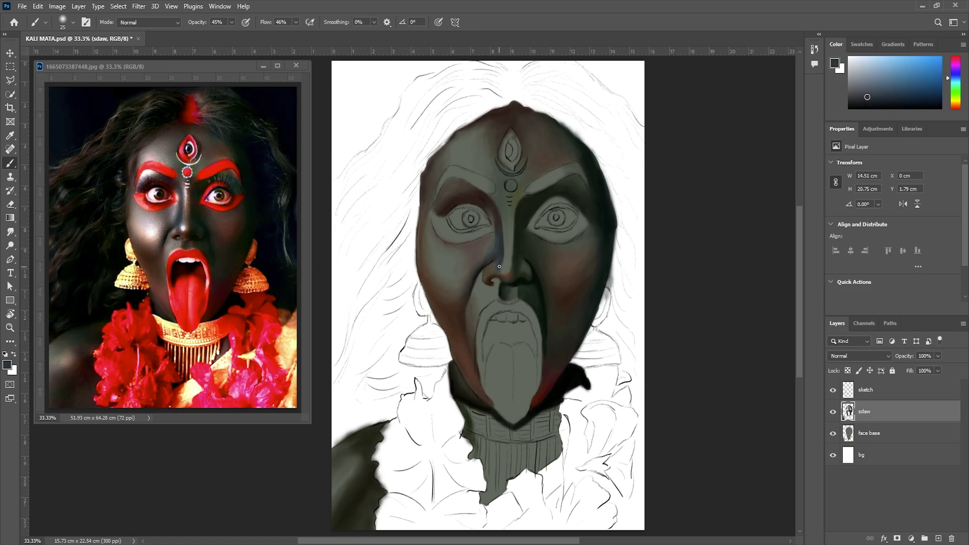
left_click(500, 271, "alt")
left_click(499, 271, "alt")
Step: Darken the area beneath the nose with deep red from the reference nose
left_click(832, 390)
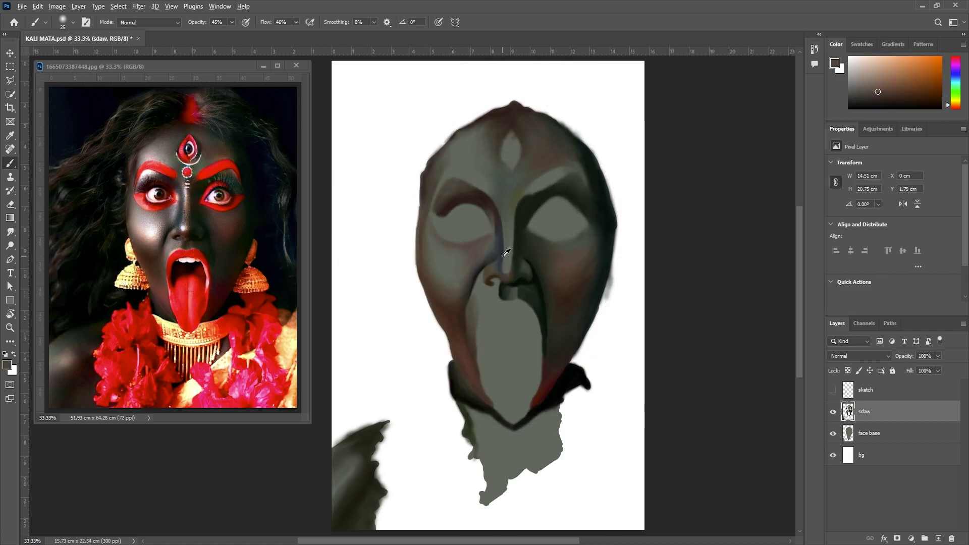
left_click(508, 251, "alt")
left_click(512, 239, "alt")
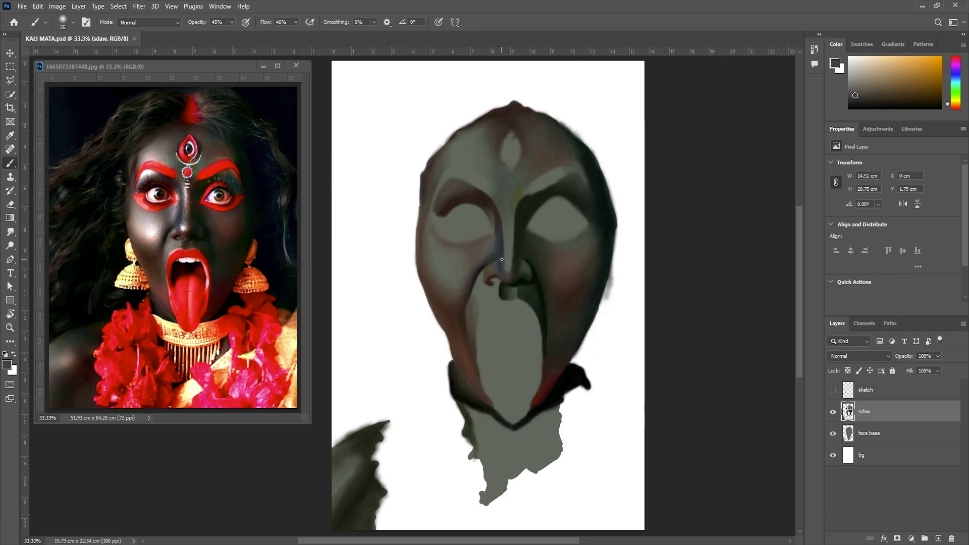
left_click(499, 278, "alt")
left_click(180, 232, "alt")
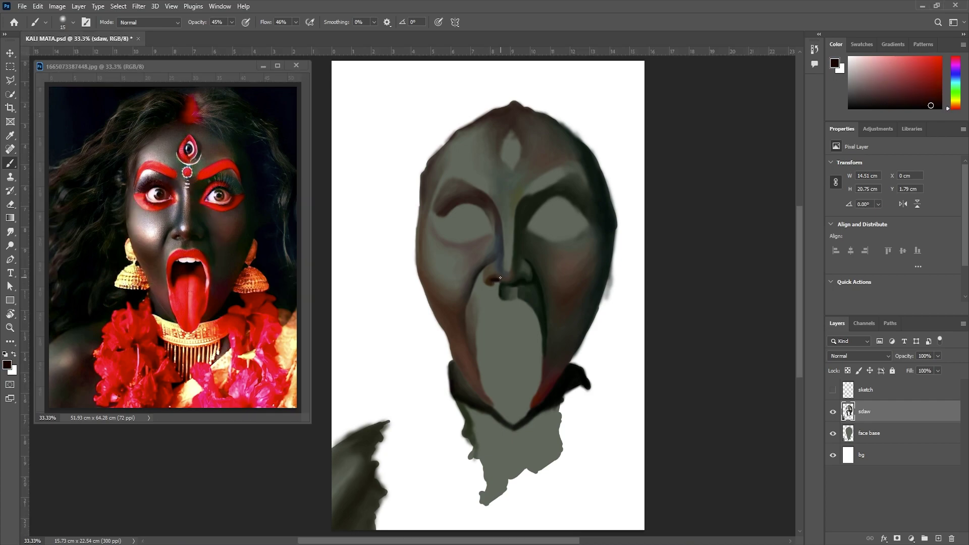
left_click(500, 278, "alt")
left_click(498, 284, "alt")
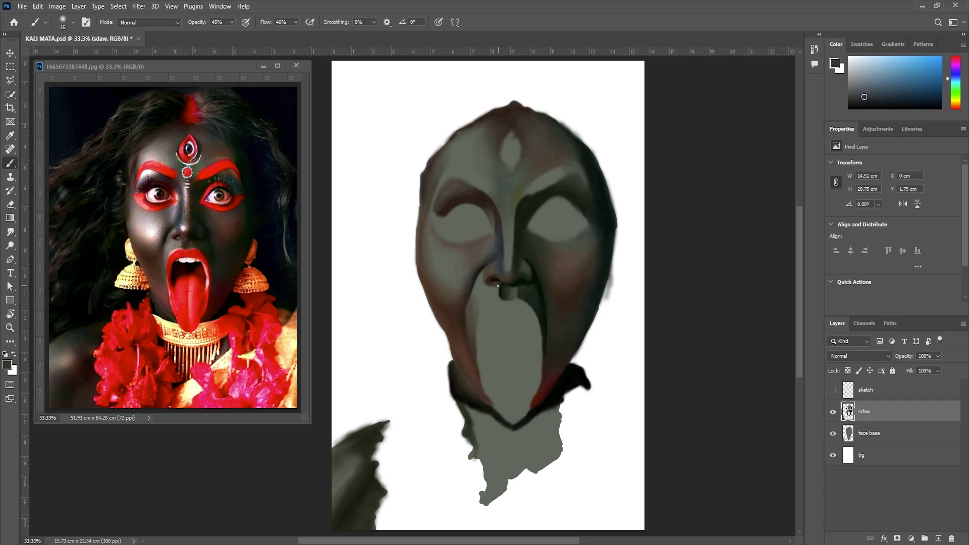
left_click(560, 354, "alt")
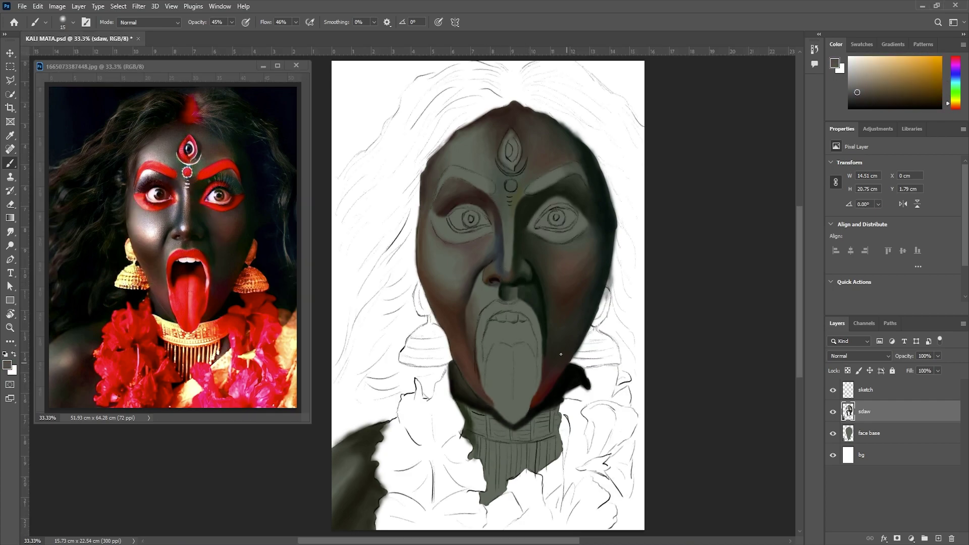
left_click(476, 309, "alt")
left_click(511, 292, "alt")
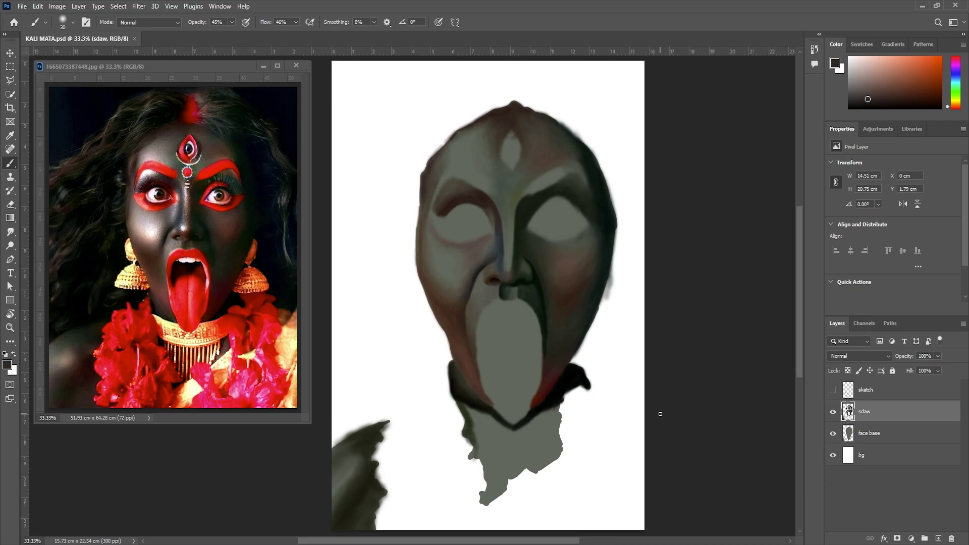
Step: Add a new layer named 'highlight' above sdaw and sample a light skin tone from the reference
left_click(938, 539)
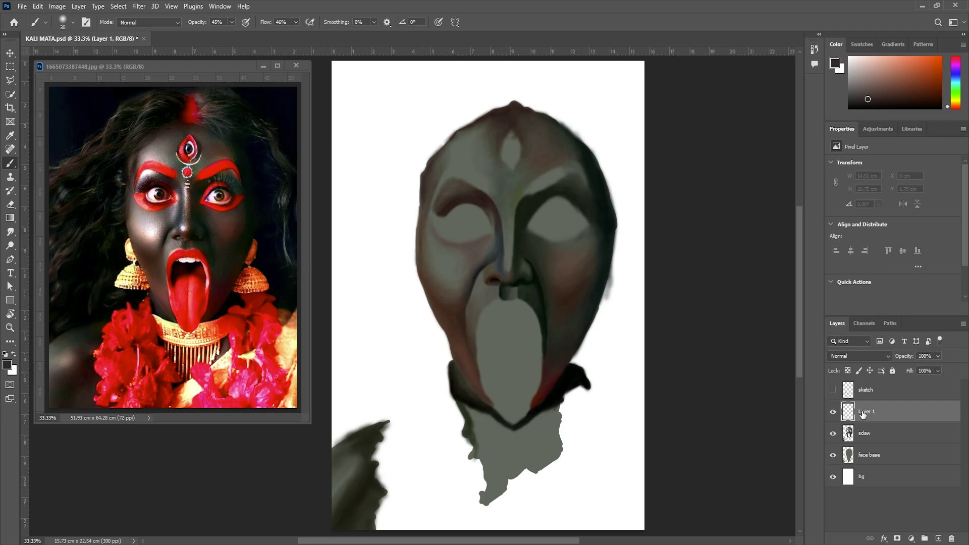
double_click(867, 413)
type("highlight")
key("Return")
left_click(151, 235, "alt")
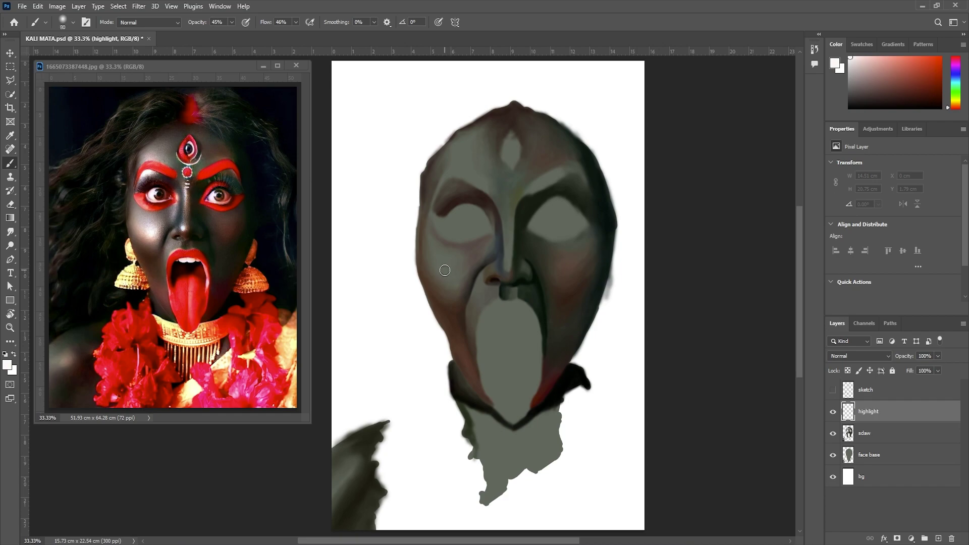
Step: Paint a soft light highlight on the left cheek, extending it upward
left_click_drag(443, 269, 453, 279)
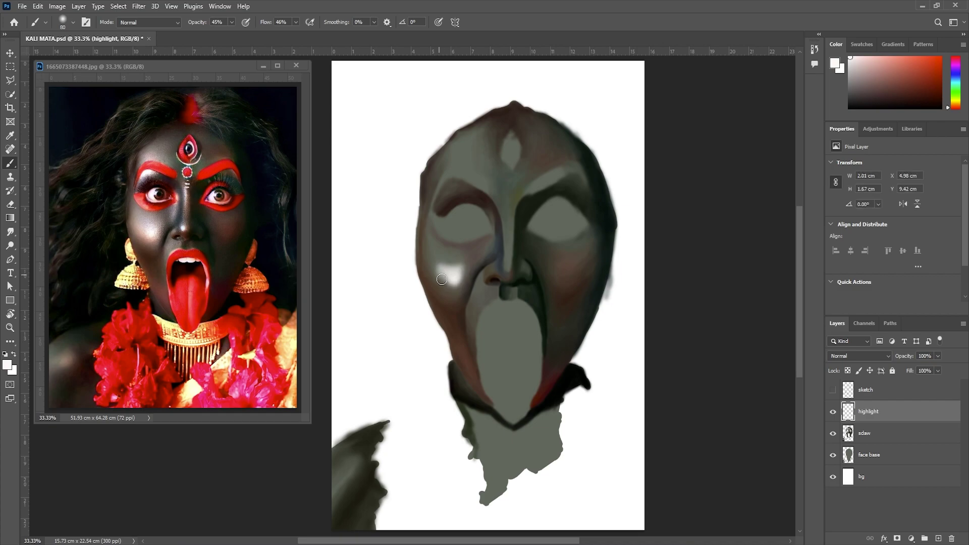
mouse_move(462, 269)
left_mouse_down()
mouse_move(449, 262)
mouse_move(456, 268)
left_mouse_up()
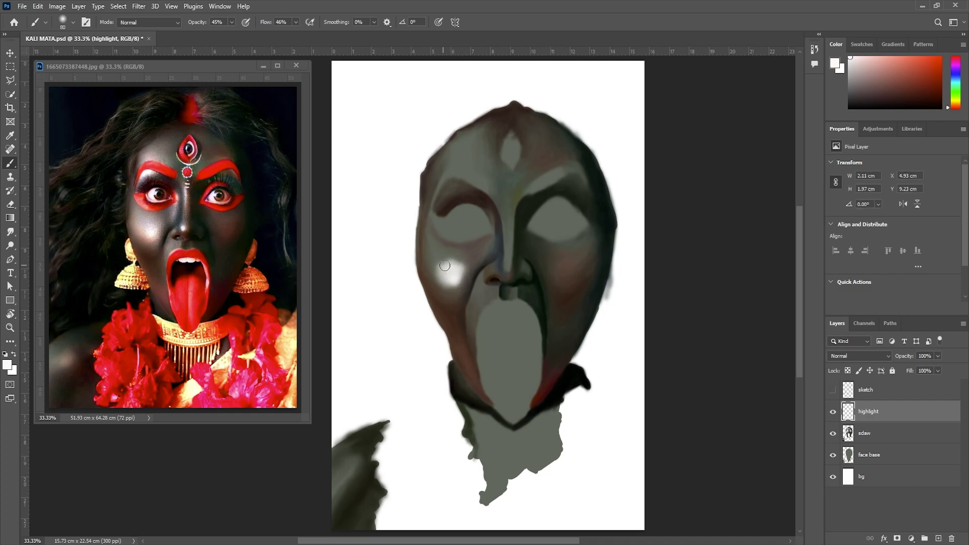
left_click(461, 265, "alt")
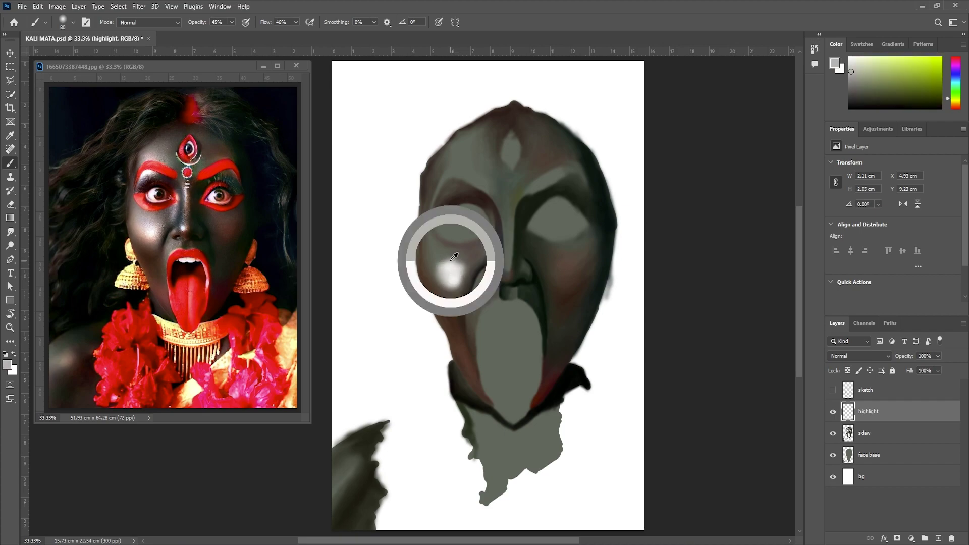
mouse_move(444, 263)
left_mouse_down()
mouse_move(456, 252)
mouse_move(437, 275)
mouse_move(470, 269)
left_mouse_up()
left_click(439, 264, "alt")
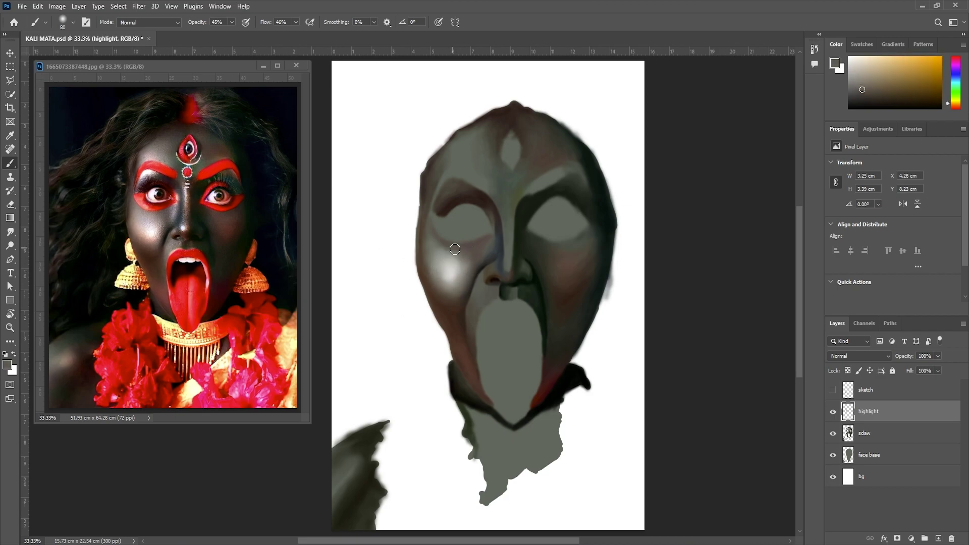
left_click(491, 222, "alt")
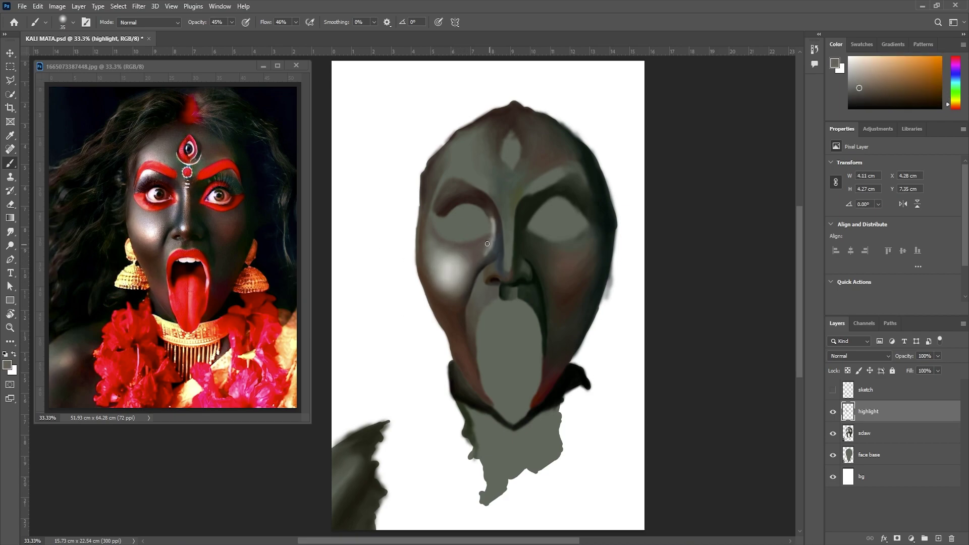
Step: Start the nose bridge highlight with a smaller brush, then pick white
left_click_drag(491, 221, 491, 226)
key("bracketleft")
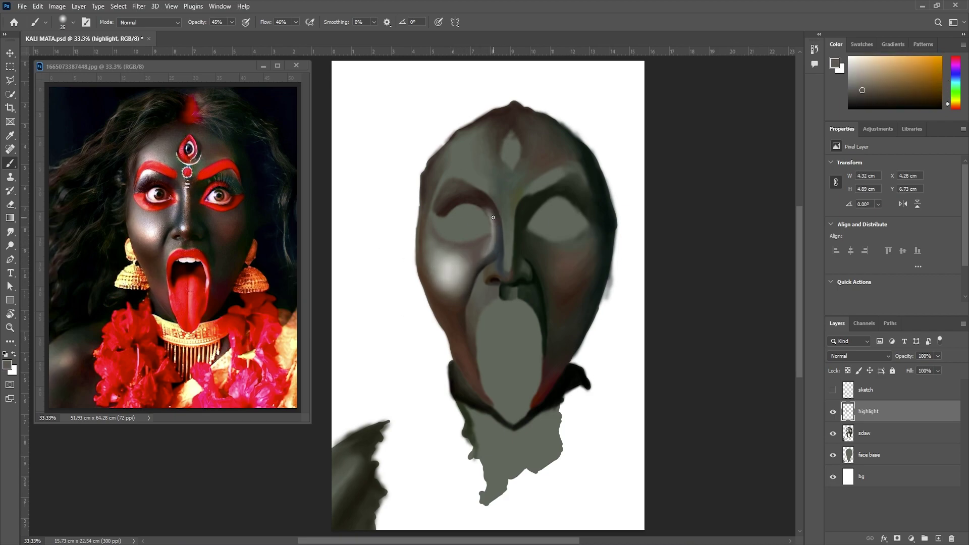
left_click(486, 255, "alt")
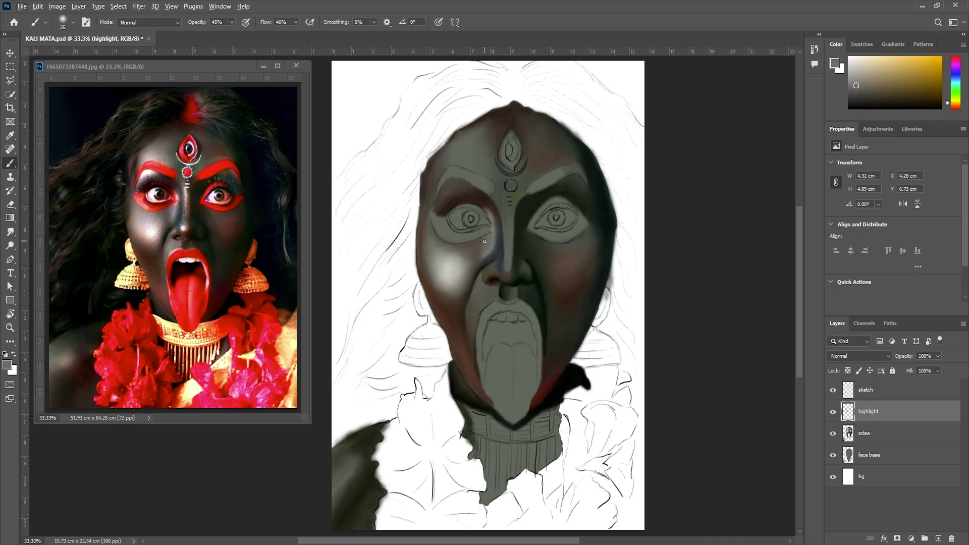
left_click(495, 269, "alt")
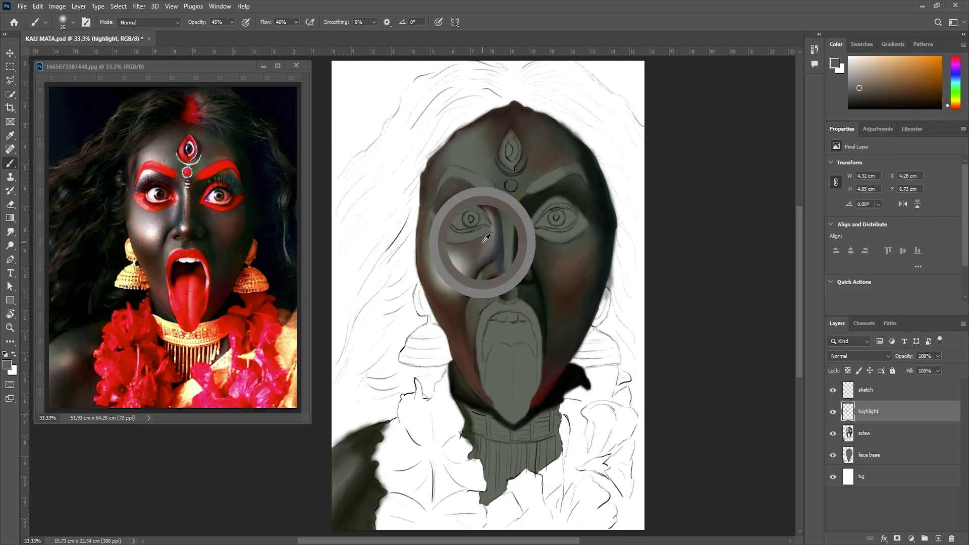
left_click(476, 222, "alt")
Step: Paint white highlights along the left eyebrow and extend them up onto the forehead
mouse_move(437, 200)
left_mouse_down()
mouse_move(467, 180)
mouse_move(452, 161)
mouse_move(482, 176)
mouse_move(454, 139)
mouse_move(482, 175)
mouse_move(434, 196)
left_mouse_up()
key("bracketright")
left_click(446, 192, "alt")
left_click(463, 180, "alt")
left_click(461, 187, "alt")
left_click(468, 180, "alt")
left_click(449, 156, "alt")
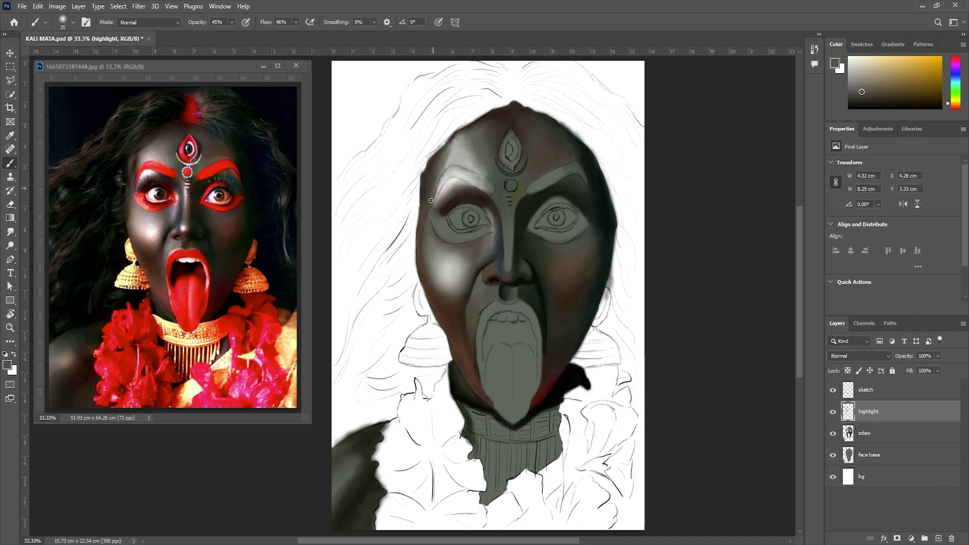
left_click(481, 178, "alt")
Step: Save, then paint a light highlight down the nose bridge
left_click(452, 188, "alt")
key("ctrl+s")
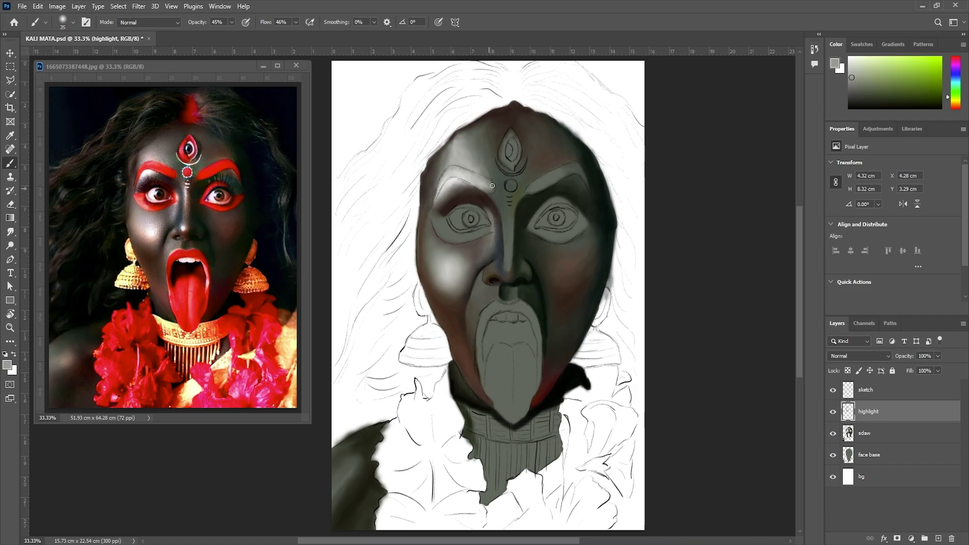
left_click_drag(508, 208, 508, 268)
left_click(509, 261, "alt")
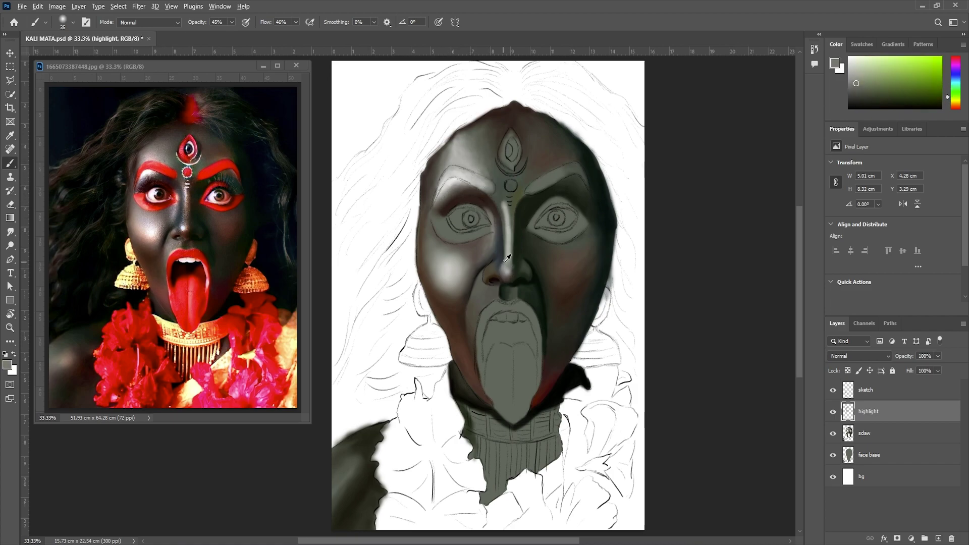
key("ctrl+comma")
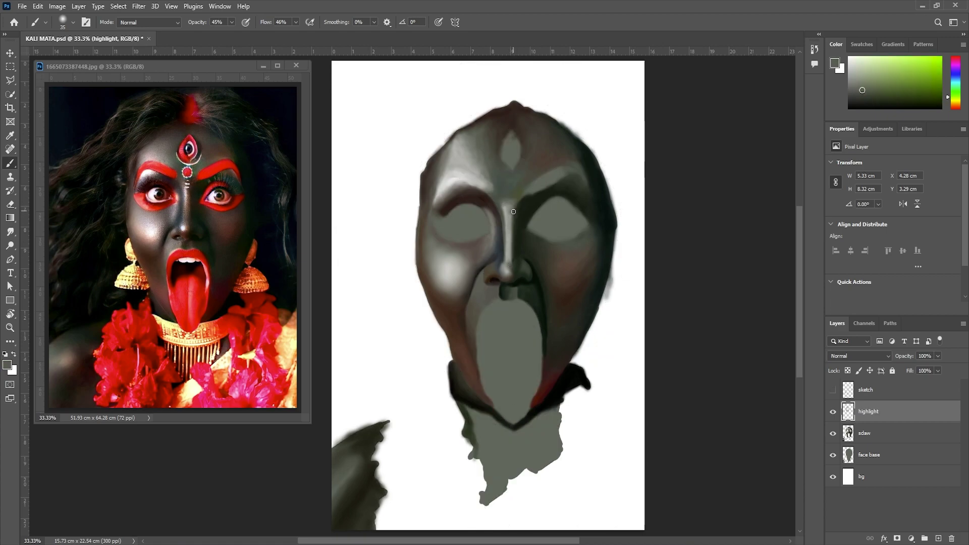
Step: Extend the highlight down toward the chin and add a faint forehead stroke
left_click(509, 241, "alt")
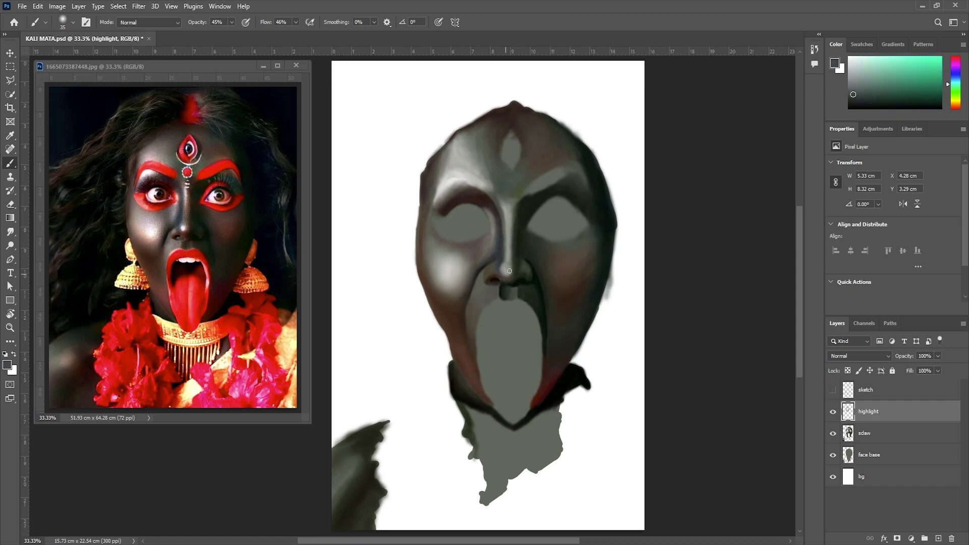
left_click(486, 278, "alt")
left_click(495, 255, "alt")
left_click_drag(477, 290, 472, 318)
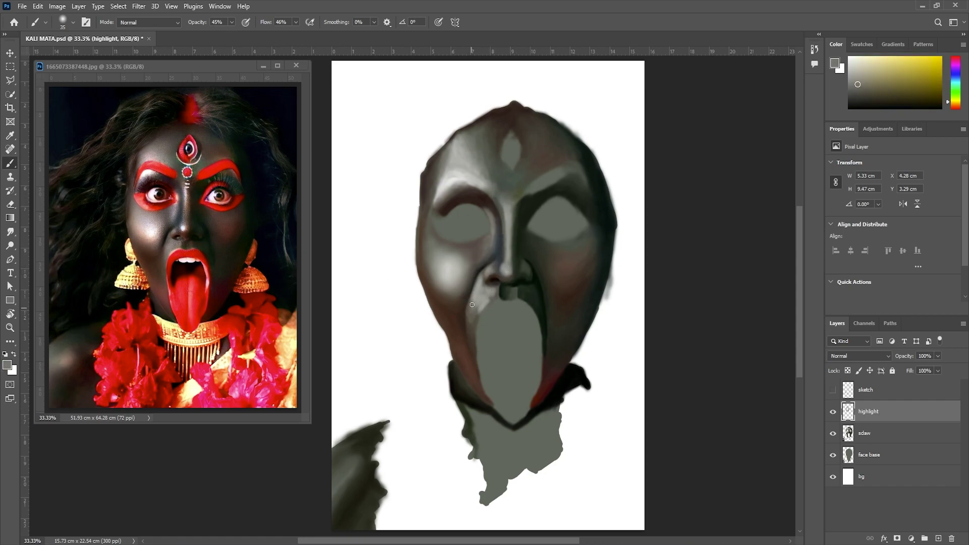
left_click(472, 326, "alt")
left_click(481, 284, "alt")
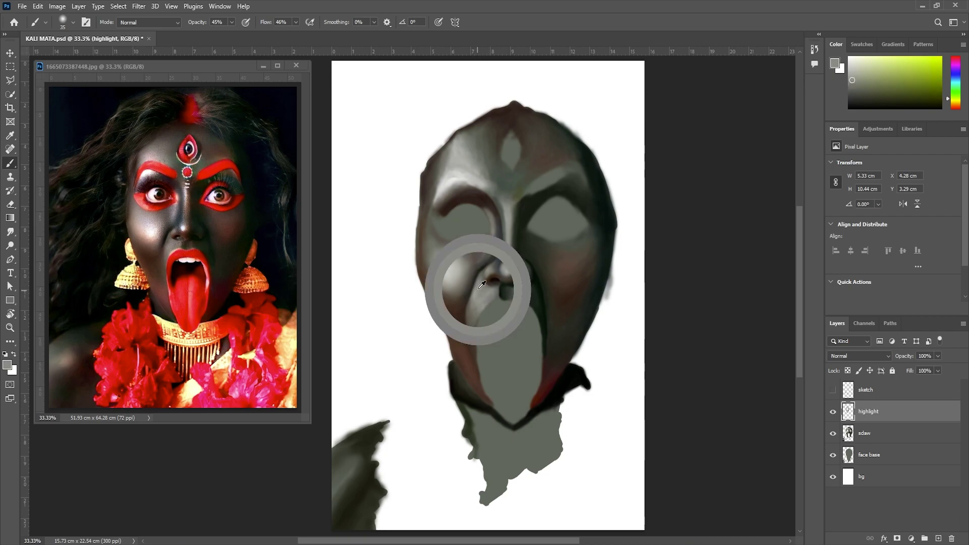
left_click(453, 154, "alt")
left_click_drag(453, 154, 436, 189)
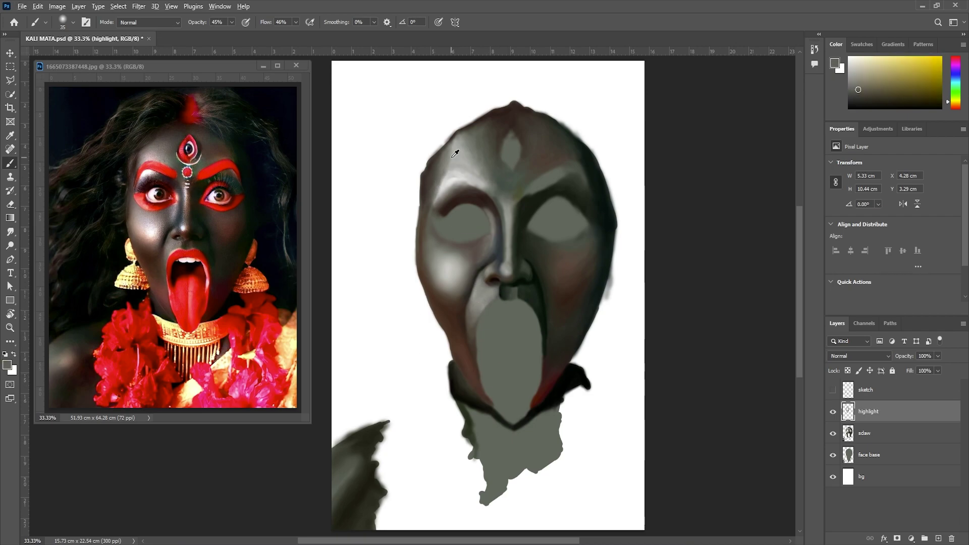
Step: Show the sketch again and return to the highlight layer, sampling brown from the head's edge
left_click(867, 390)
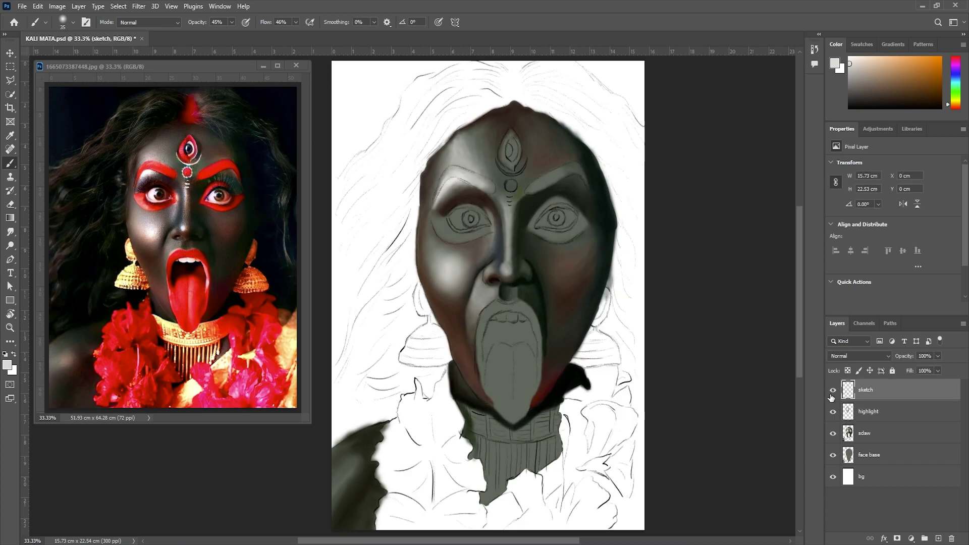
left_click(513, 201)
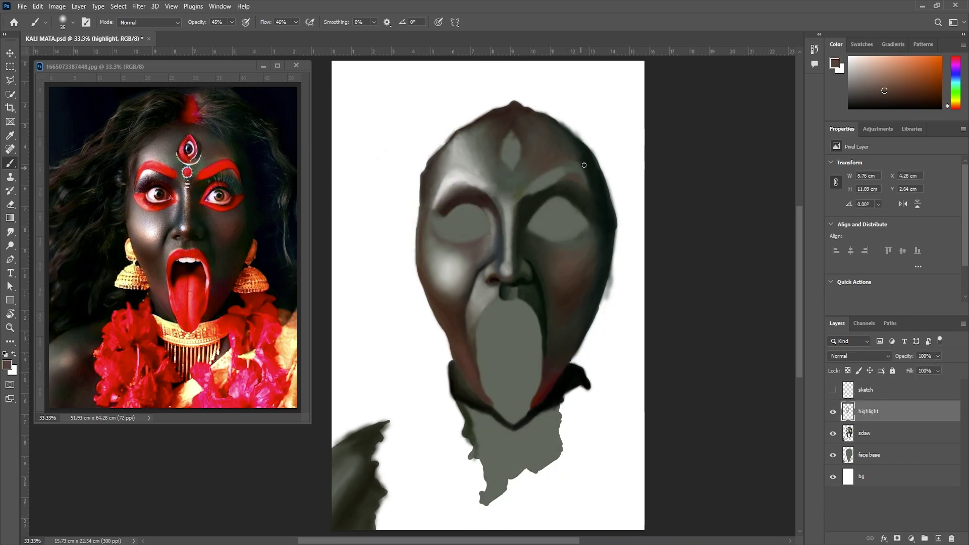
left_click(575, 178, "alt")
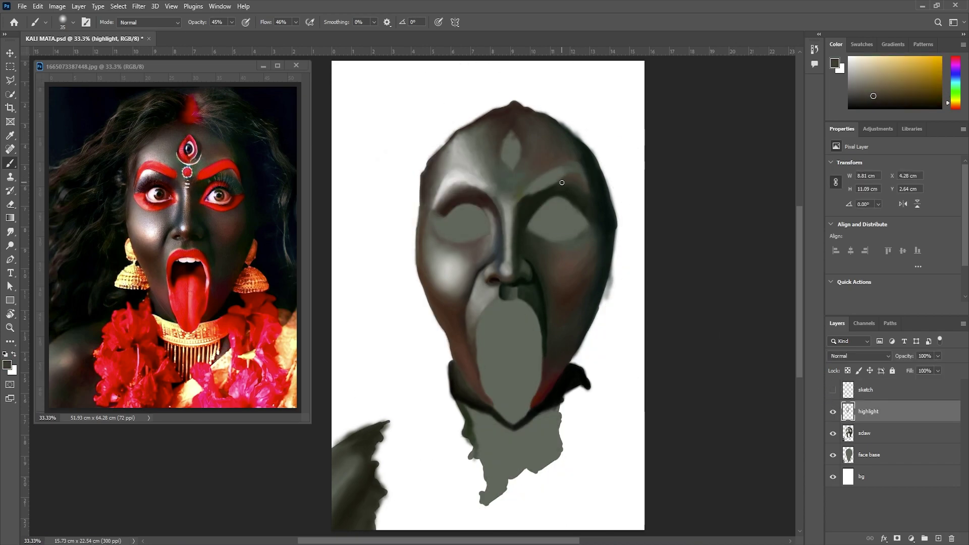
left_click(578, 162, "alt")
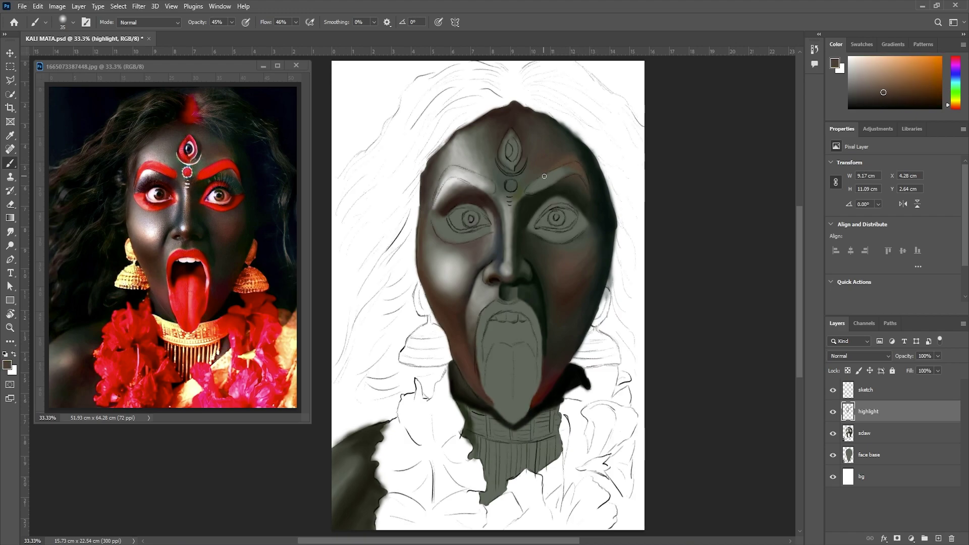
left_click(587, 264, "alt")
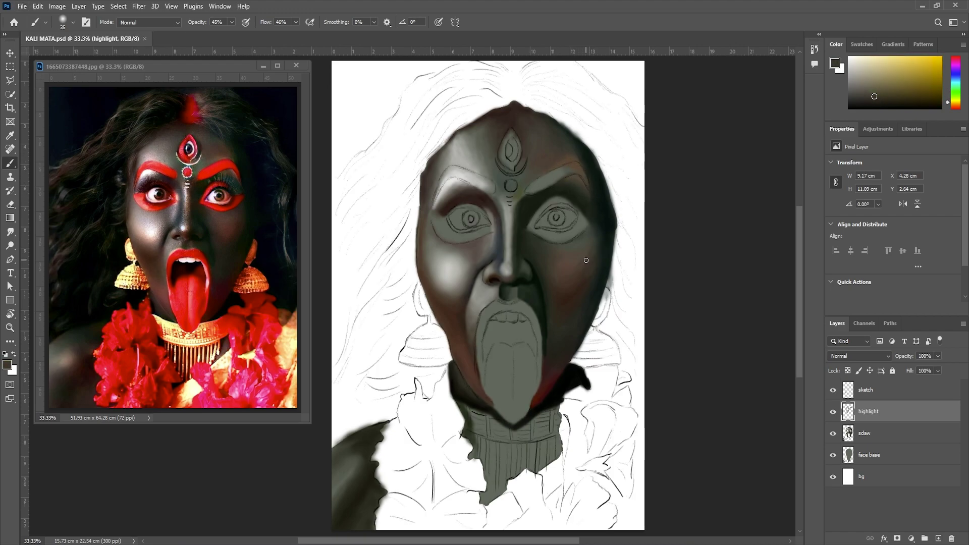
Step: Darken the shape at the lower-left canvas edge with dark brown
left_click(476, 163, "alt")
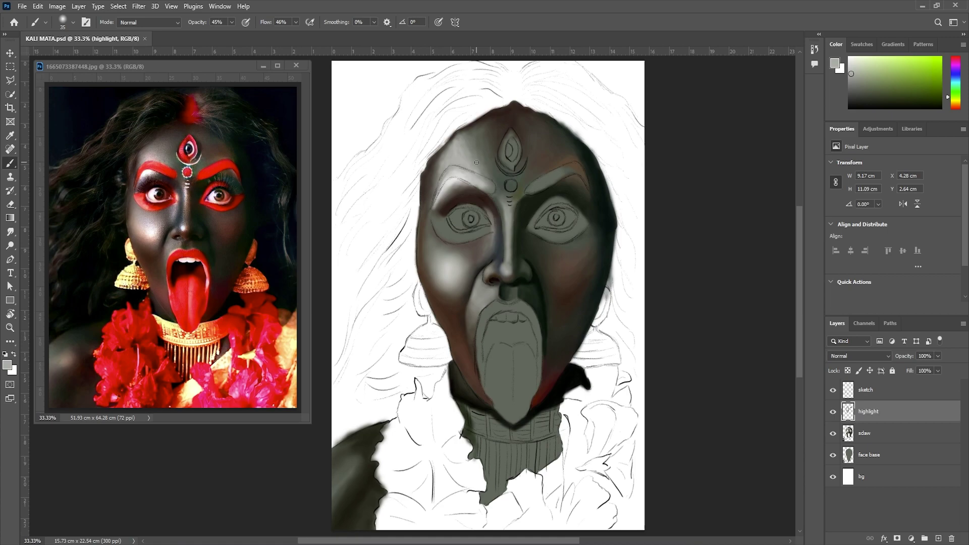
left_click(353, 469, "alt")
left_click_drag(353, 473, 358, 454)
left_click_drag(343, 505, 341, 460)
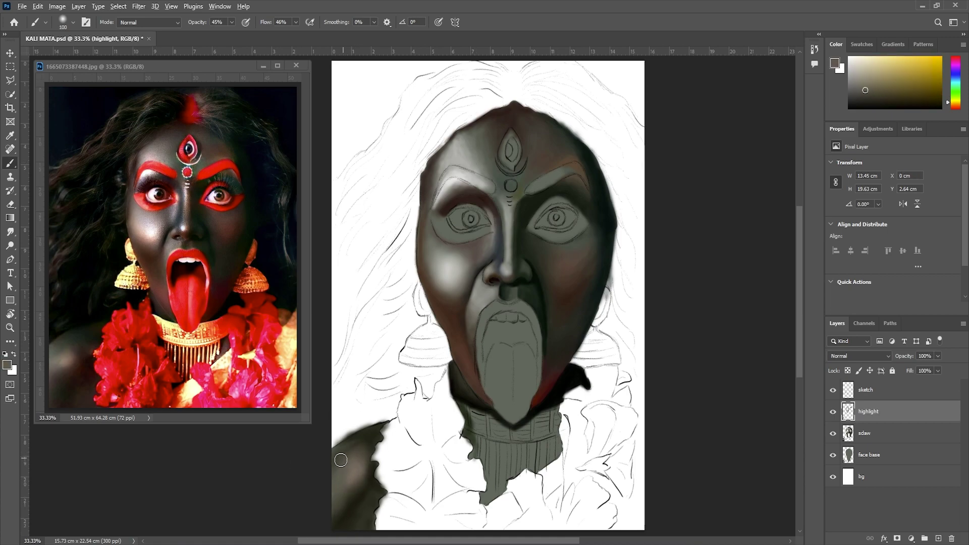
key("bracketleft")
key("bracketleft")
key("bracketleft")
Step: Sample reddish-brown tones near the chin with a smaller brush, sketch hidden and view zoomed in
left_click(460, 346, "alt")
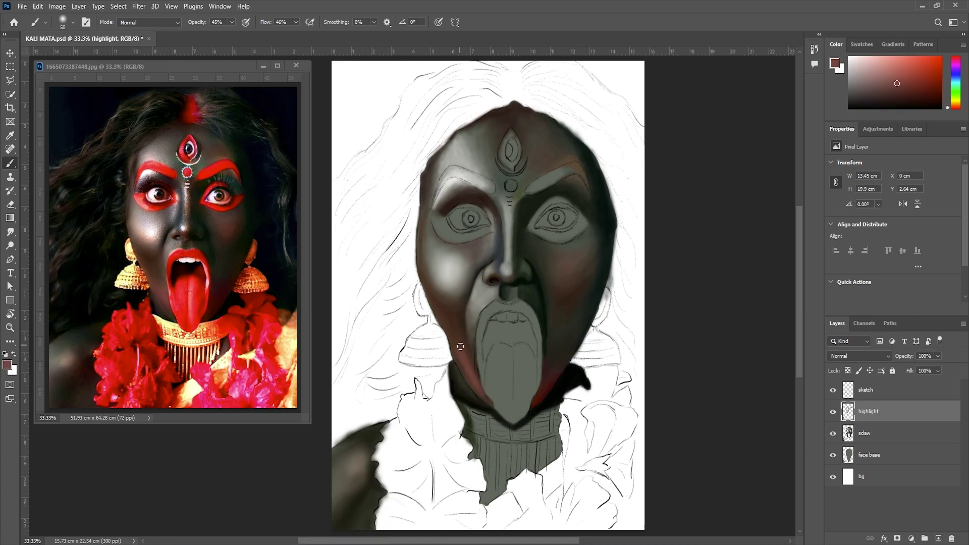
key("bracketleft")
left_click(480, 398, "alt")
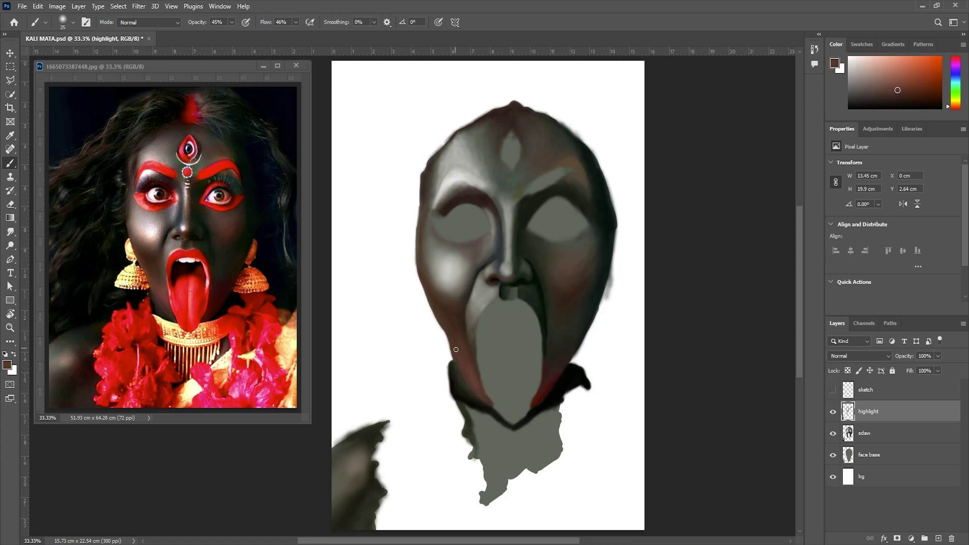
left_click(546, 365, "alt")
left_click(523, 425, "alt")
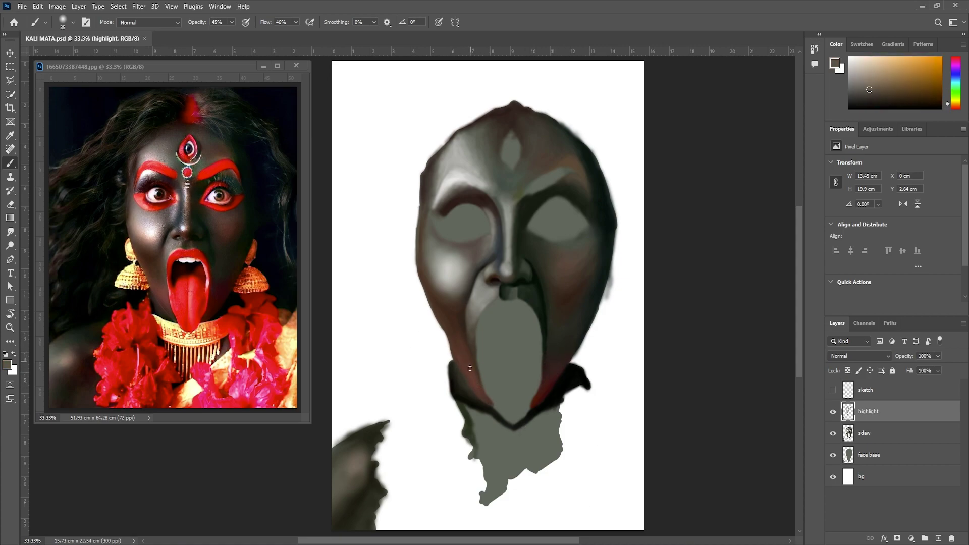
key("ctrl+plus")
left_click(504, 439, "alt")
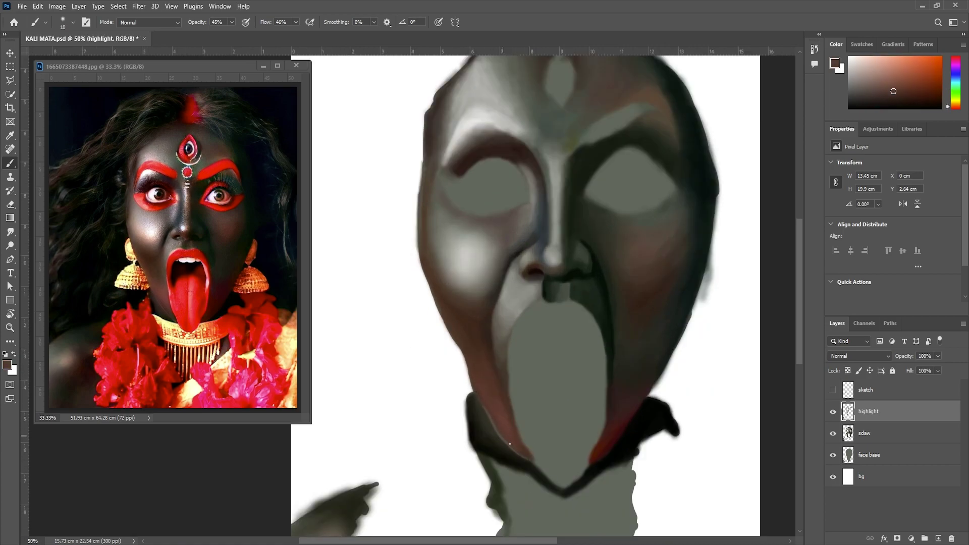
Step: Spread reddish-brown tint down the left cheek and jaw toward the chin, then save the PSD
left_click(489, 397, "alt")
left_click(498, 428, "alt")
left_click(530, 469, "alt")
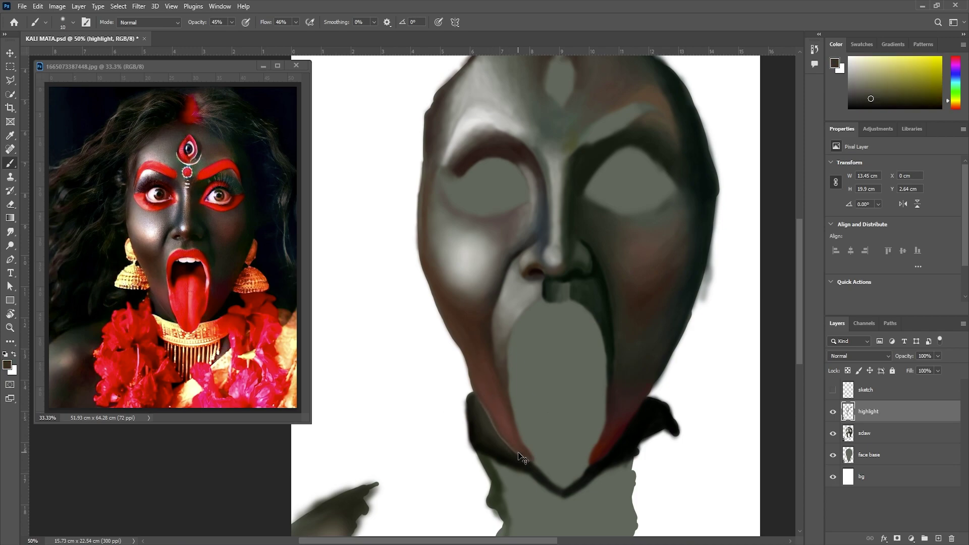
left_click(485, 402, "alt")
left_click(500, 438, "alt")
left_click(512, 453, "alt")
left_click(505, 447, "alt")
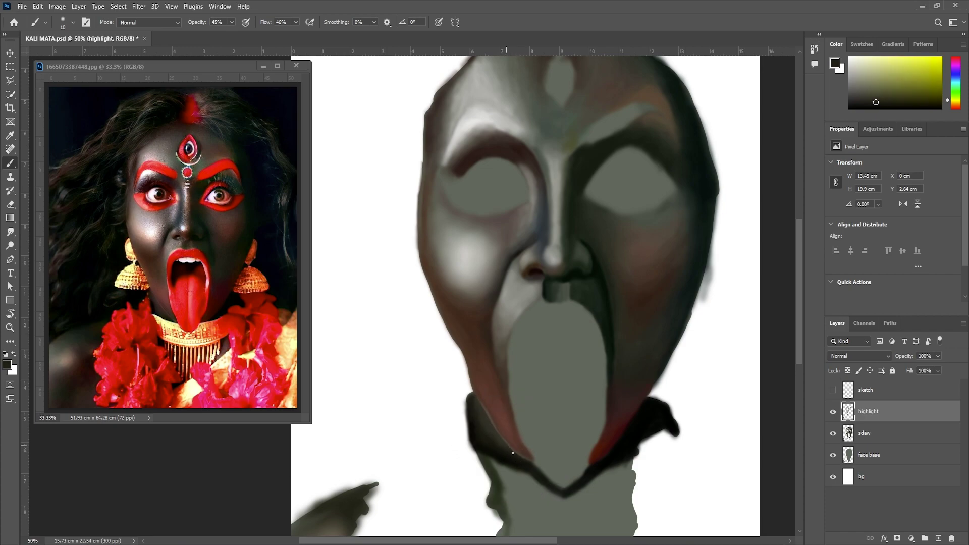
left_click(499, 441, "alt")
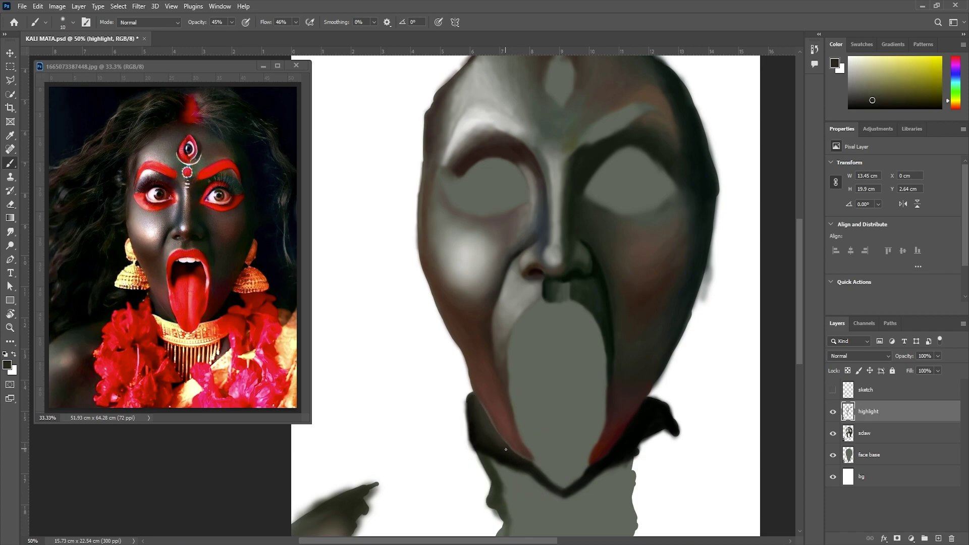
left_click(502, 443, "alt")
left_click(496, 431, "alt")
left_click(506, 446, "alt")
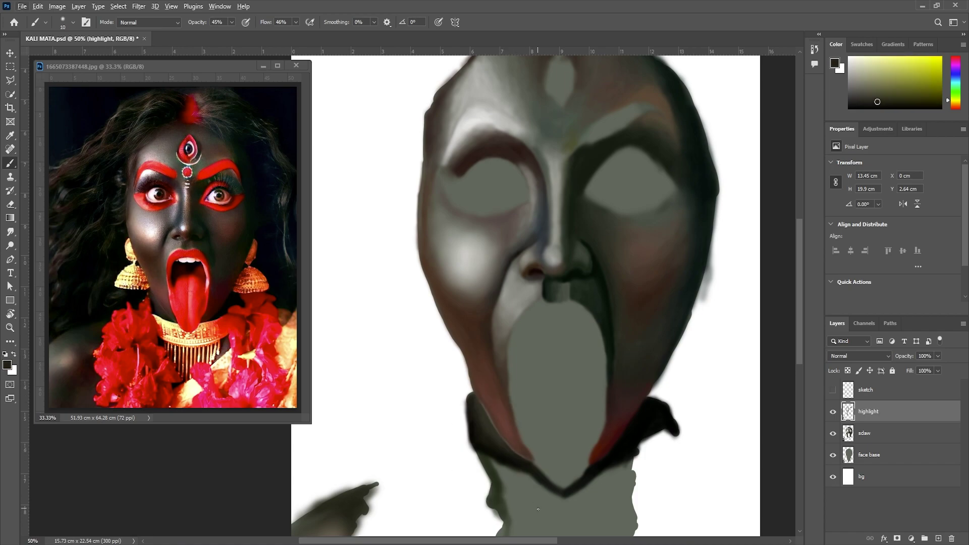
key("ctrl+s")
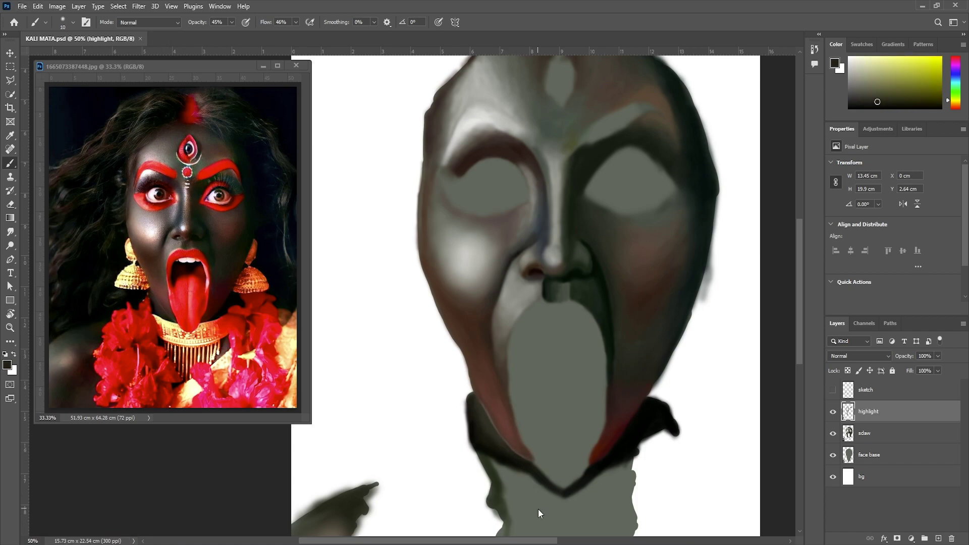